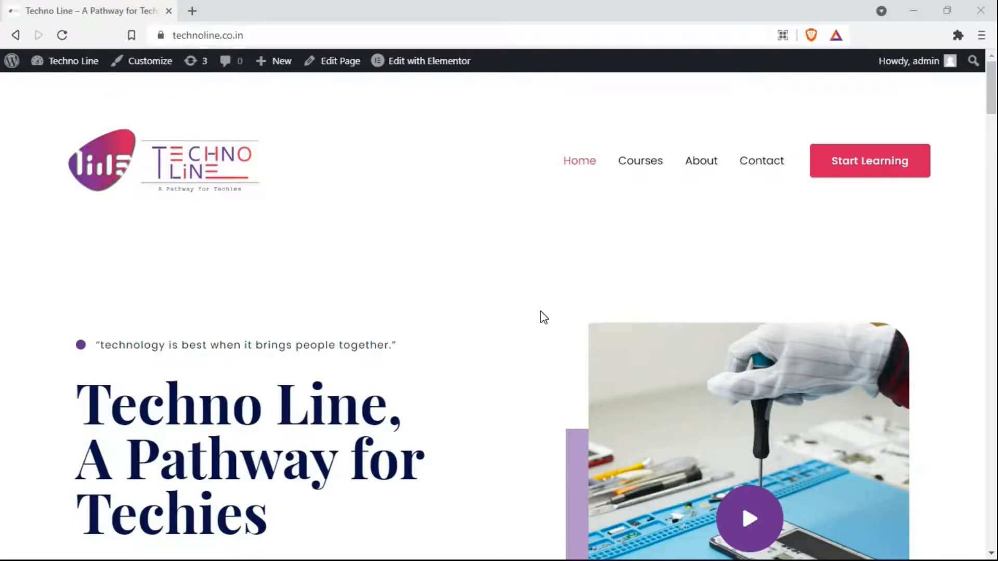
Open Google Search Console in a new browser tab and start its setup.
{"action": "left_click", "coordinate": [193, 11]}
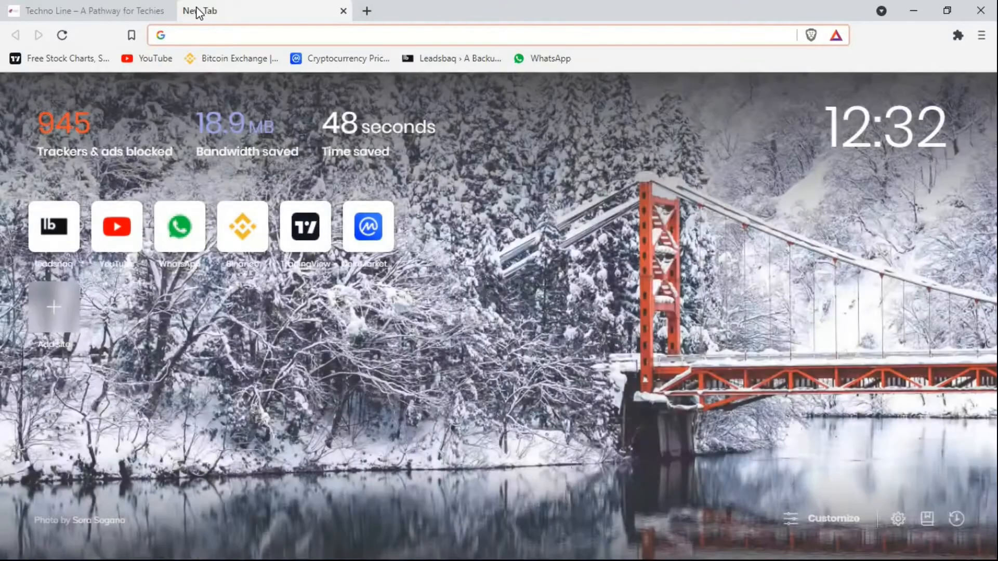
{"action": "type", "text": "google"}
{"action": "key", "text": "Return"}
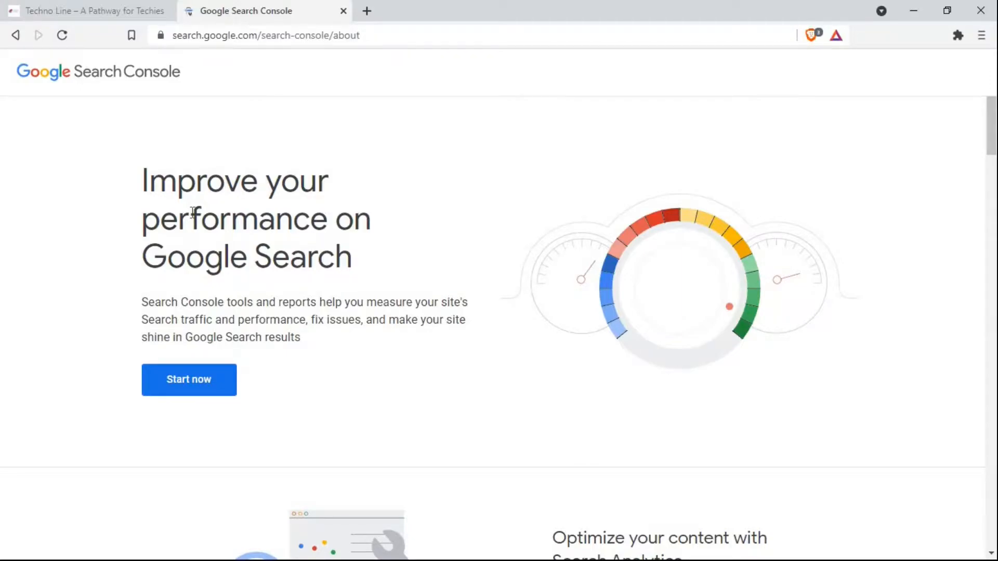
{"action": "left_click", "coordinate": [190, 383]}
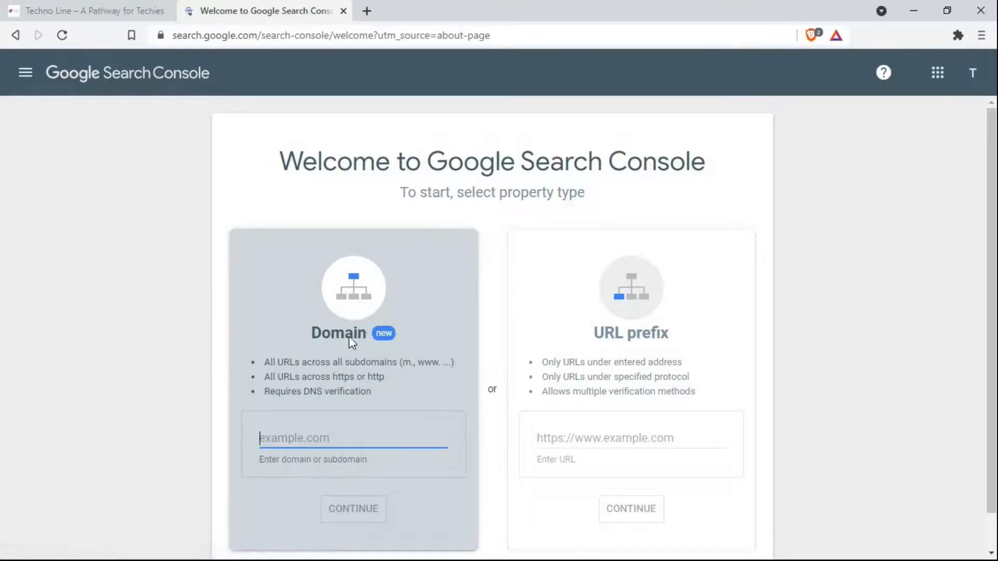
{"action": "scroll", "coordinate": [364, 345], "scroll_direction": "down", "scroll_amount": 1}
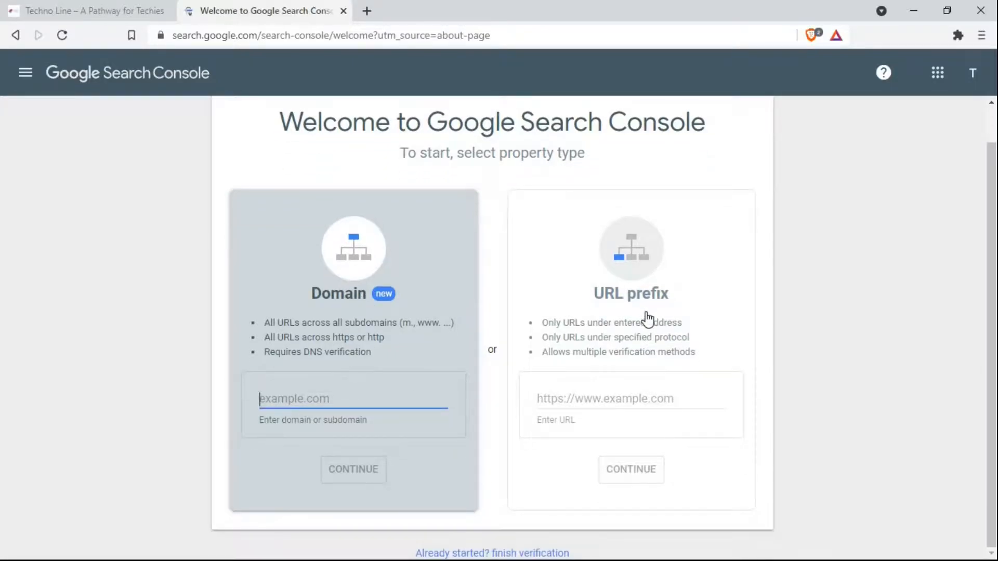
{"action": "left_click", "coordinate": [572, 400]}
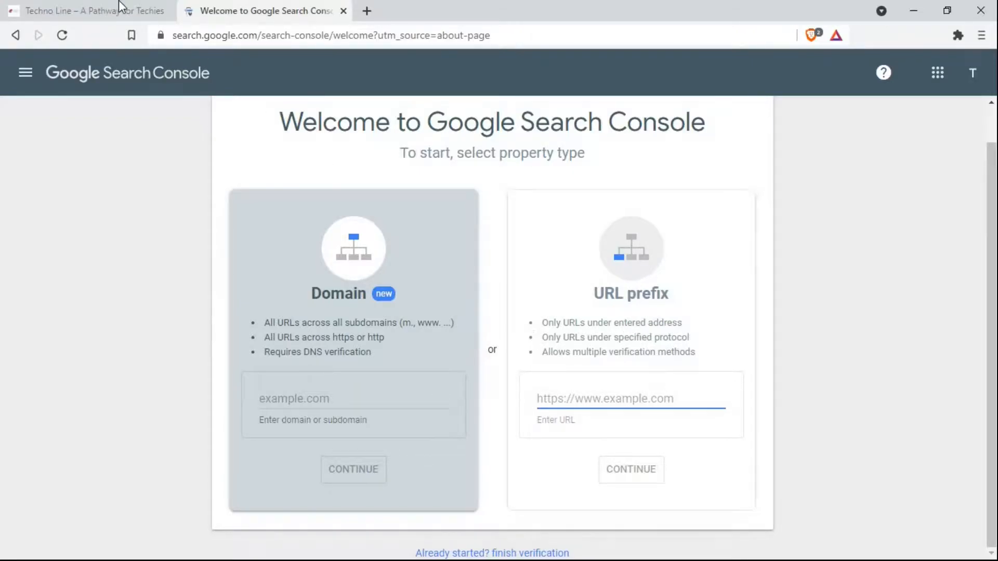
{"action": "left_click", "coordinate": [144, 10]}
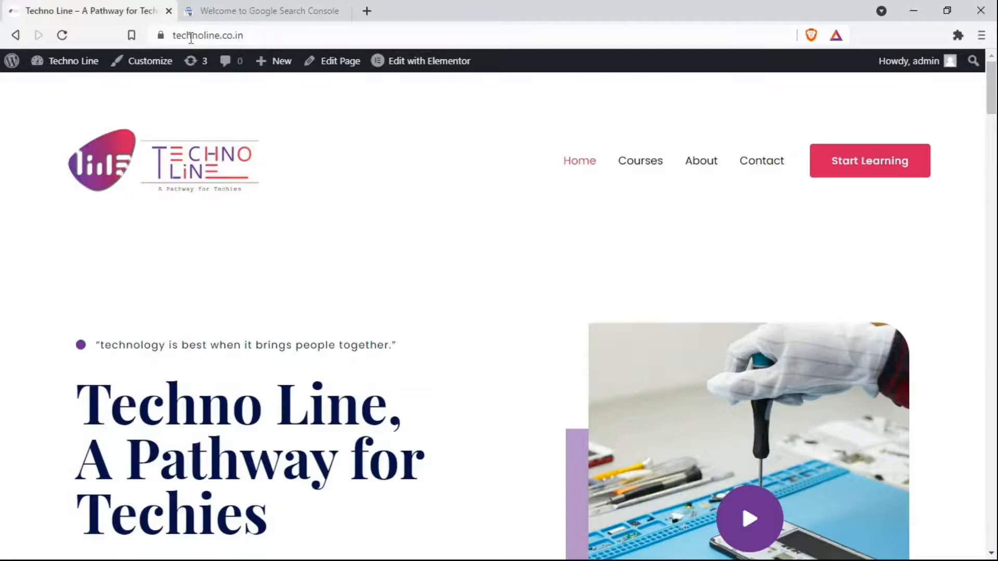
{"action": "left_click", "coordinate": [175, 35]}
{"action": "key", "text": "ctrl+c"}
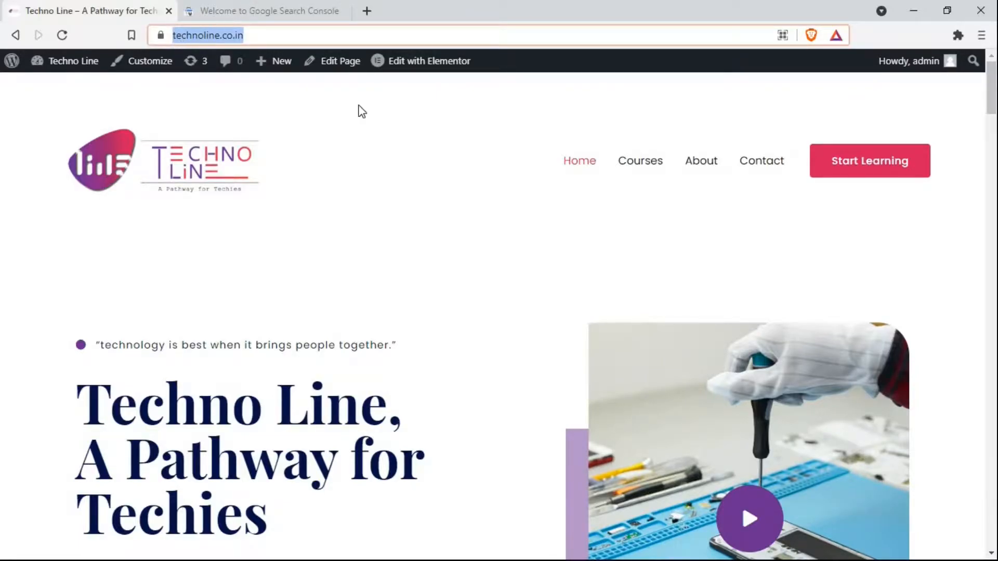
{"action": "key", "text": "ctrl+Tab"}
{"action": "left_click", "coordinate": [557, 392]}
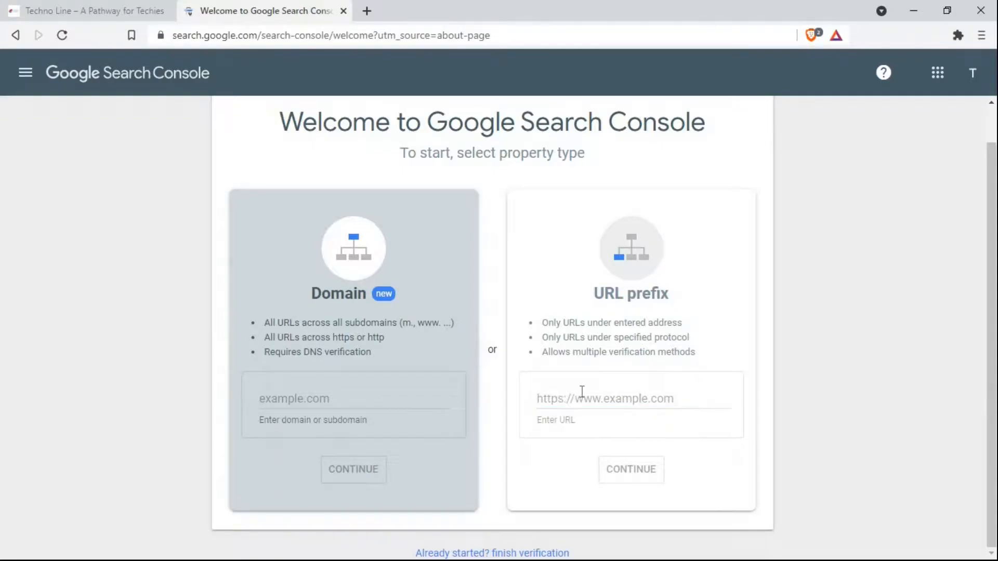
{"action": "key", "text": "ctrl+v"}
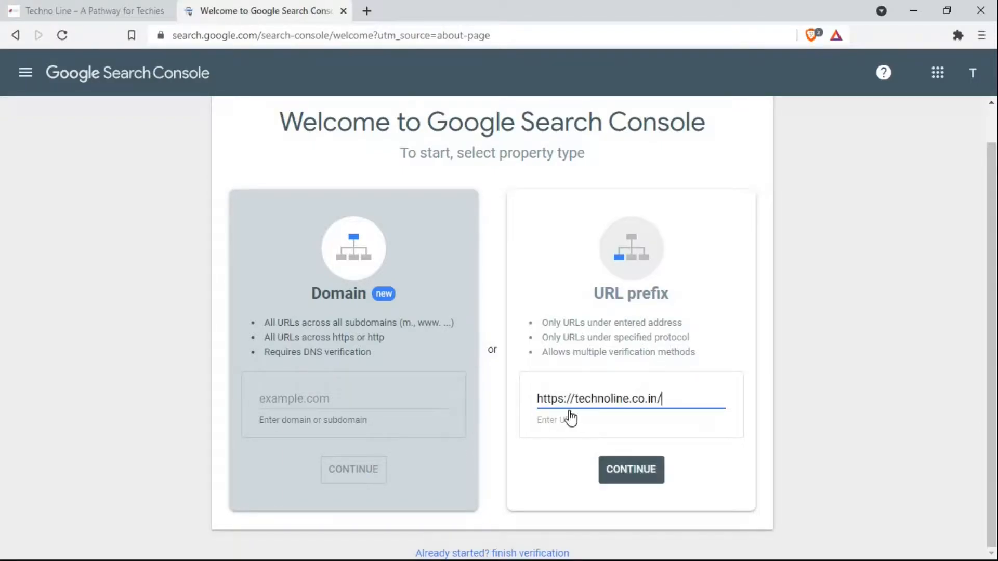
{"action": "left_click", "coordinate": [640, 471]}
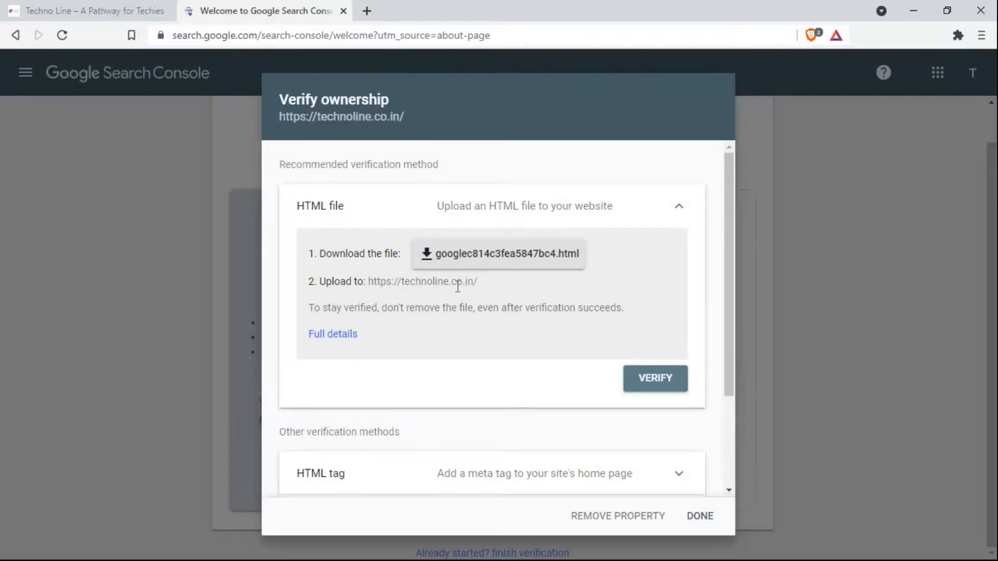
Review the ownership verification methods, expand the HTML tag method and copy its meta tag.
{"action": "scroll", "coordinate": [459, 312], "scroll_direction": "down", "scroll_amount": 3}
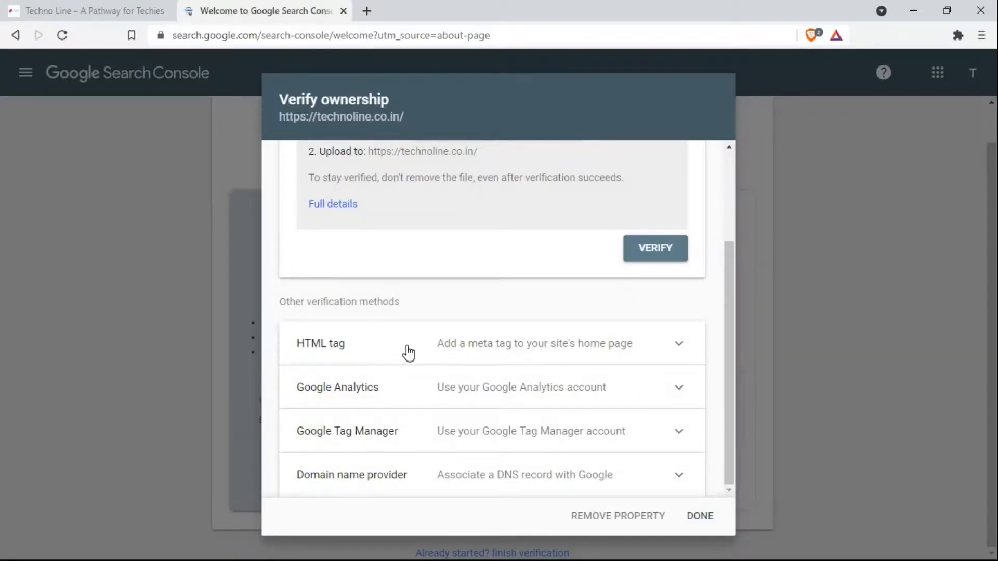
{"action": "scroll", "coordinate": [373, 251], "scroll_direction": "up", "scroll_amount": 3}
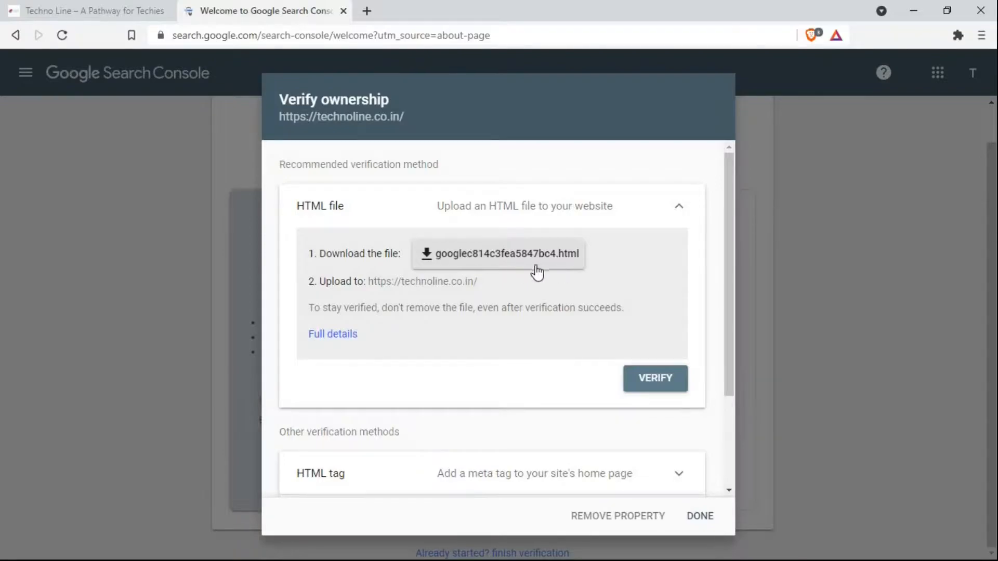
{"action": "scroll", "coordinate": [507, 228], "scroll_direction": "down", "scroll_amount": 3}
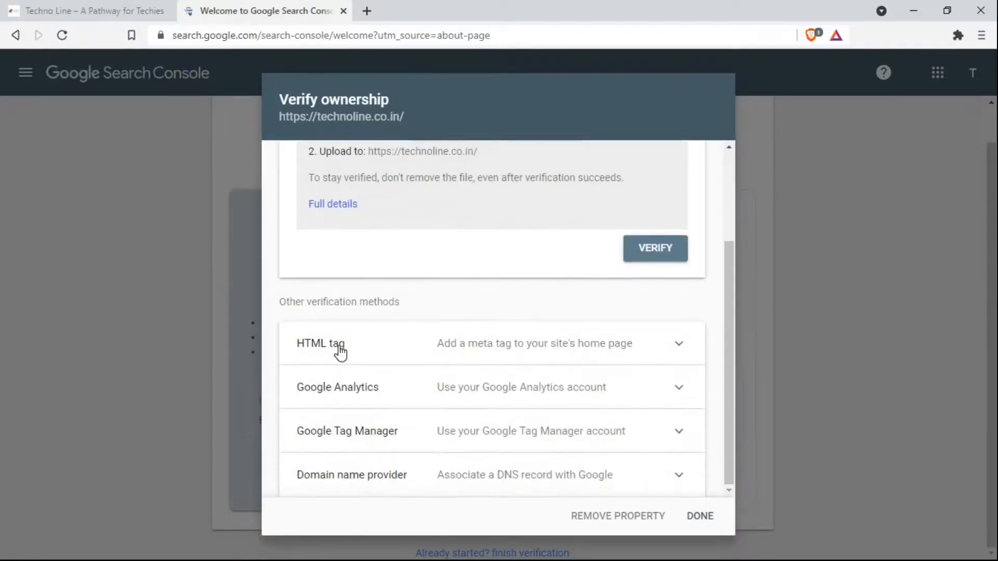
{"action": "left_click", "coordinate": [490, 358]}
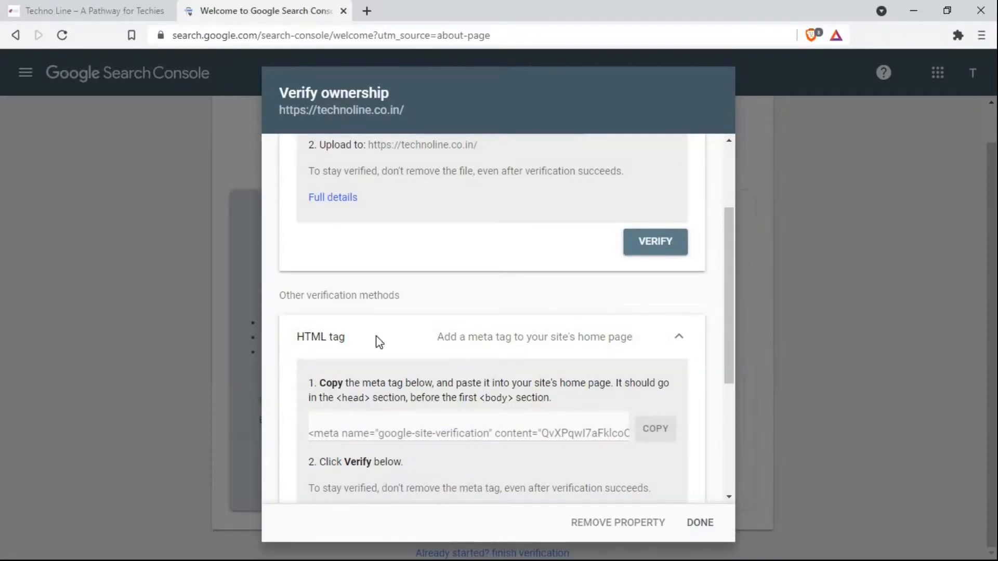
{"action": "scroll", "coordinate": [482, 339], "scroll_direction": "down", "scroll_amount": 1}
{"action": "scroll", "coordinate": [482, 332], "scroll_direction": "up", "scroll_amount": 3}
{"action": "scroll", "coordinate": [500, 237], "scroll_direction": "up", "scroll_amount": 1}
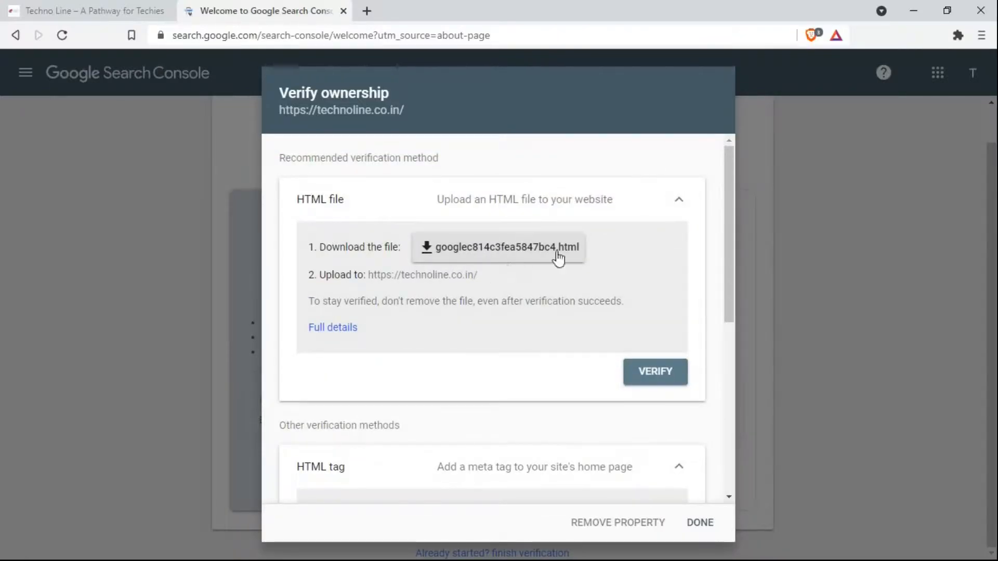
{"action": "scroll", "coordinate": [486, 289], "scroll_direction": "down", "scroll_amount": 3}
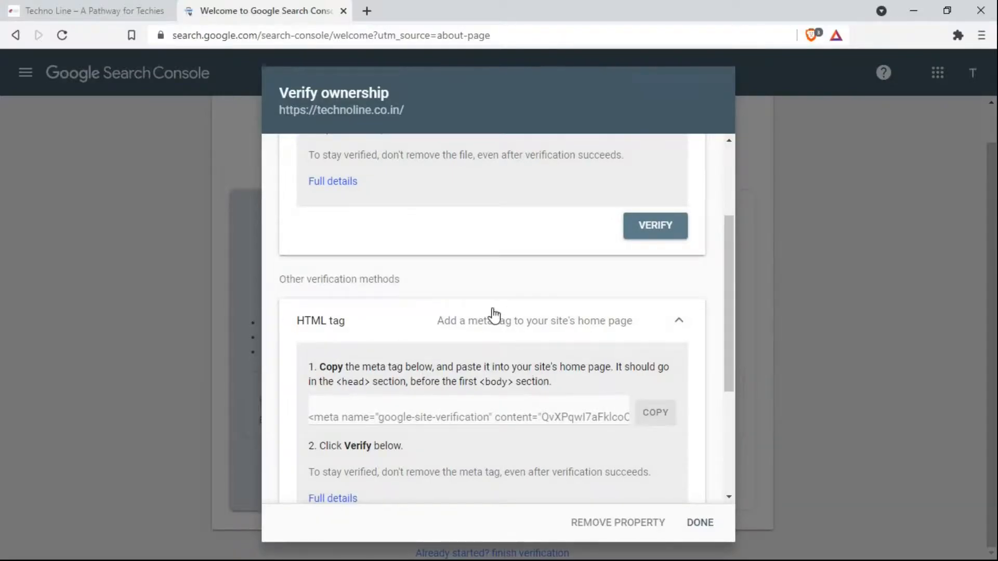
{"action": "scroll", "coordinate": [395, 338], "scroll_direction": "down", "scroll_amount": 1}
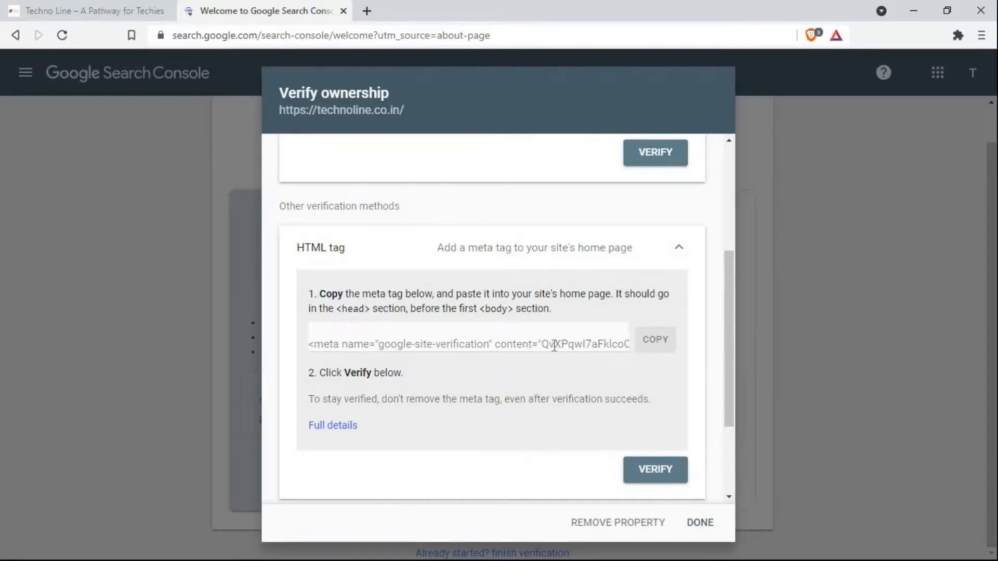
{"action": "left_click", "coordinate": [651, 353]}
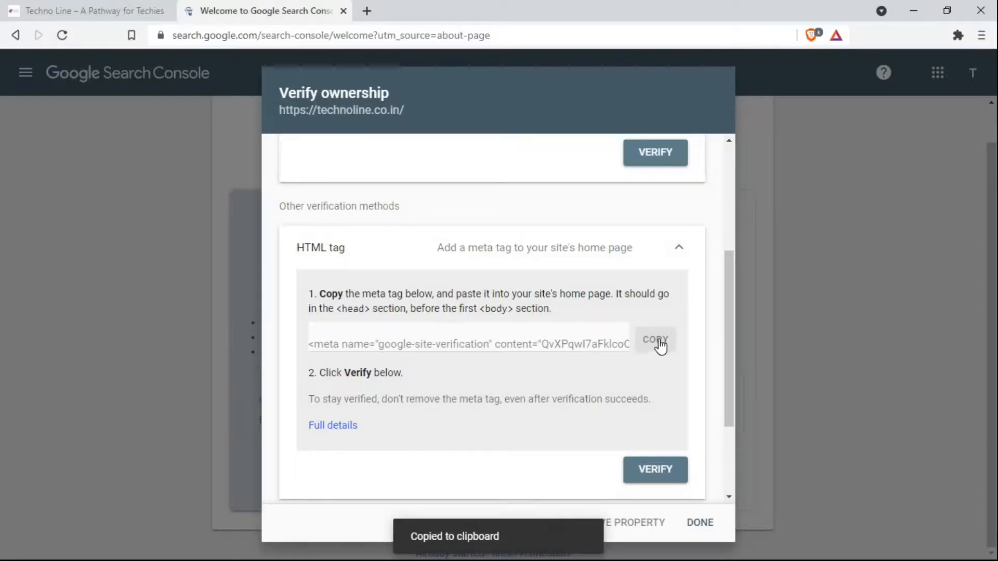
{"action": "left_click", "coordinate": [658, 341]}
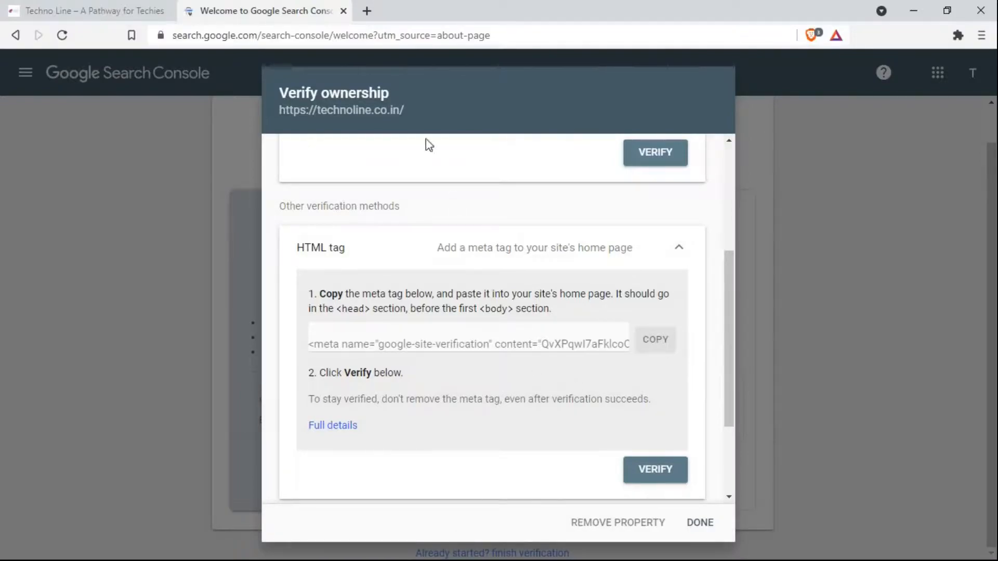
Go to the Techno Line site's WordPress dashboard and search the new plugins for yoast.
{"action": "left_click", "coordinate": [132, 6]}
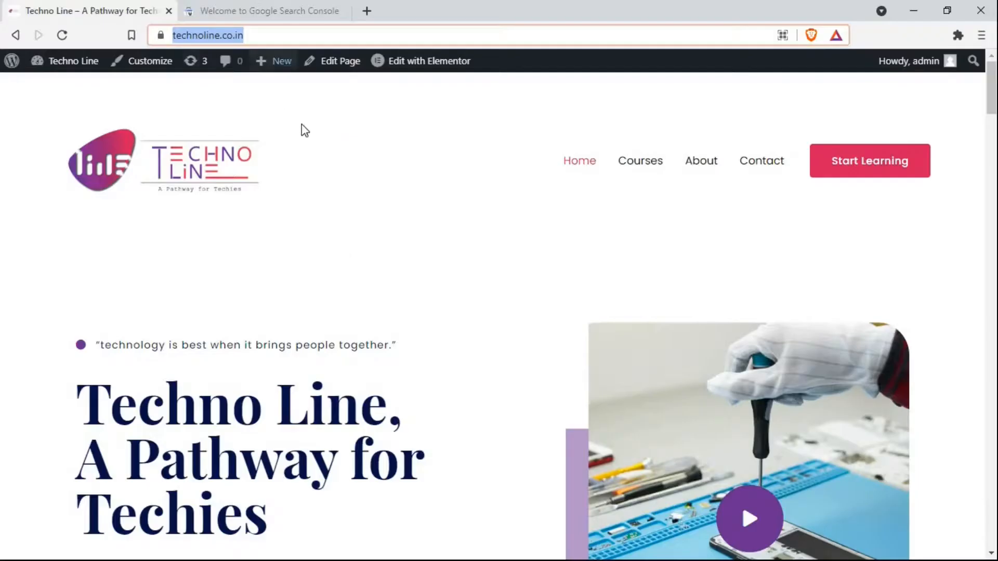
{"action": "mouse_move", "coordinate": [52, 70]}
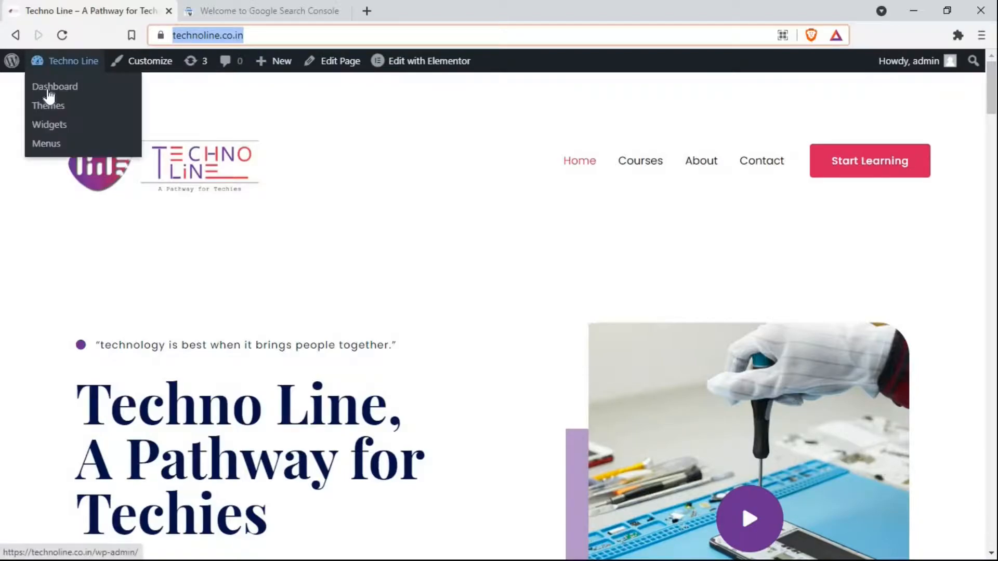
{"action": "left_click", "coordinate": [50, 97]}
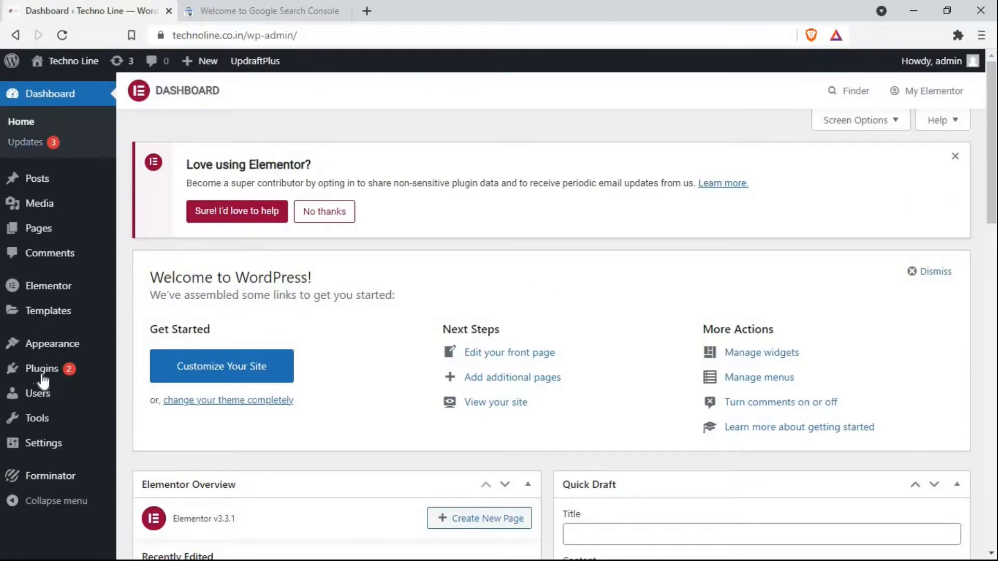
{"action": "mouse_move", "coordinate": [44, 379]}
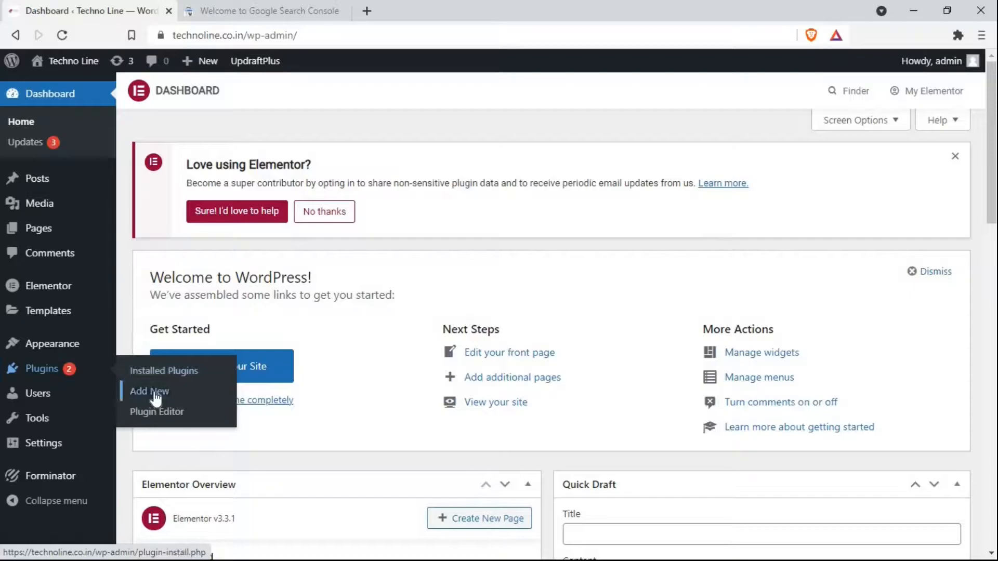
{"action": "left_click", "coordinate": [155, 396]}
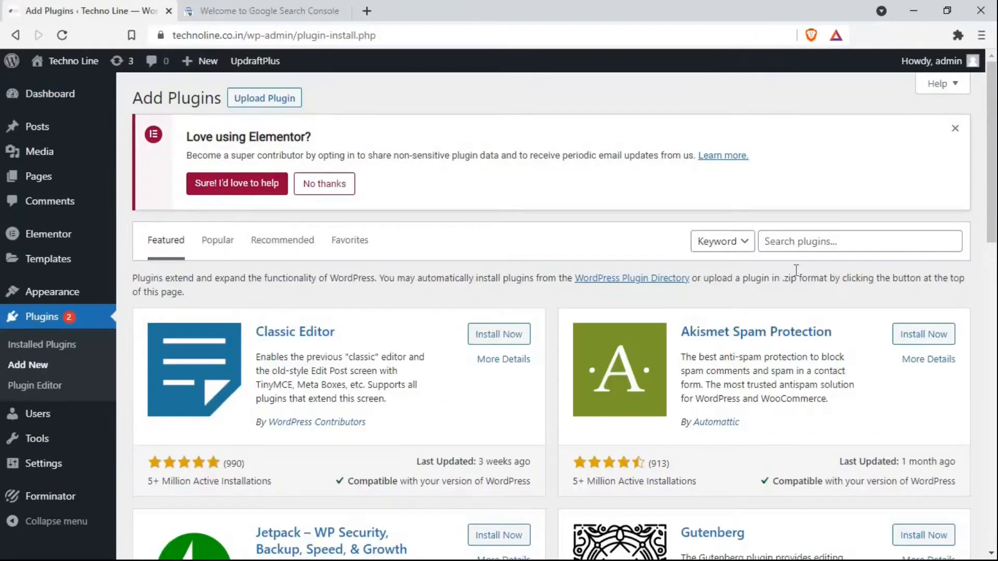
{"action": "left_click", "coordinate": [799, 243]}
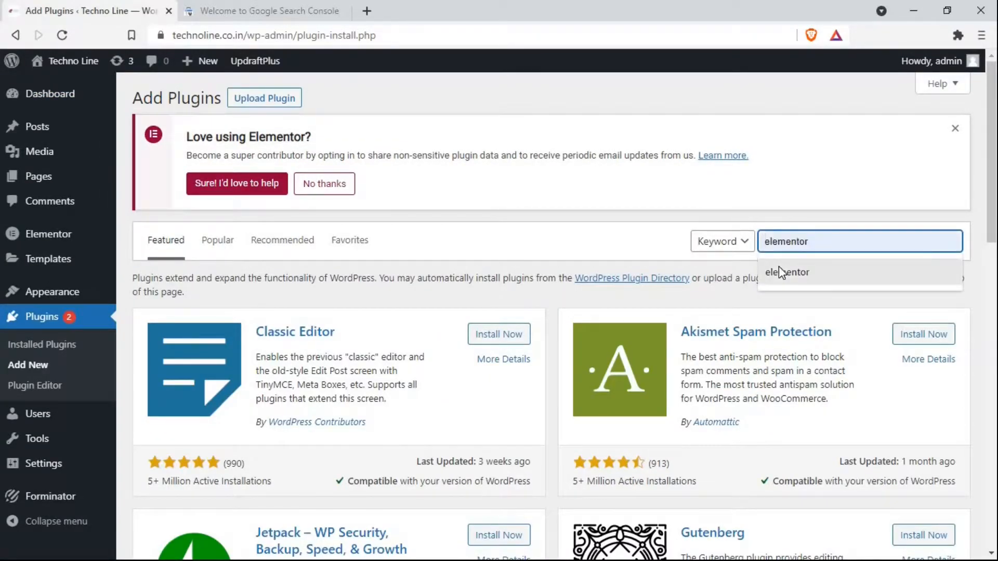
{"action": "type", "text": "yoast"}
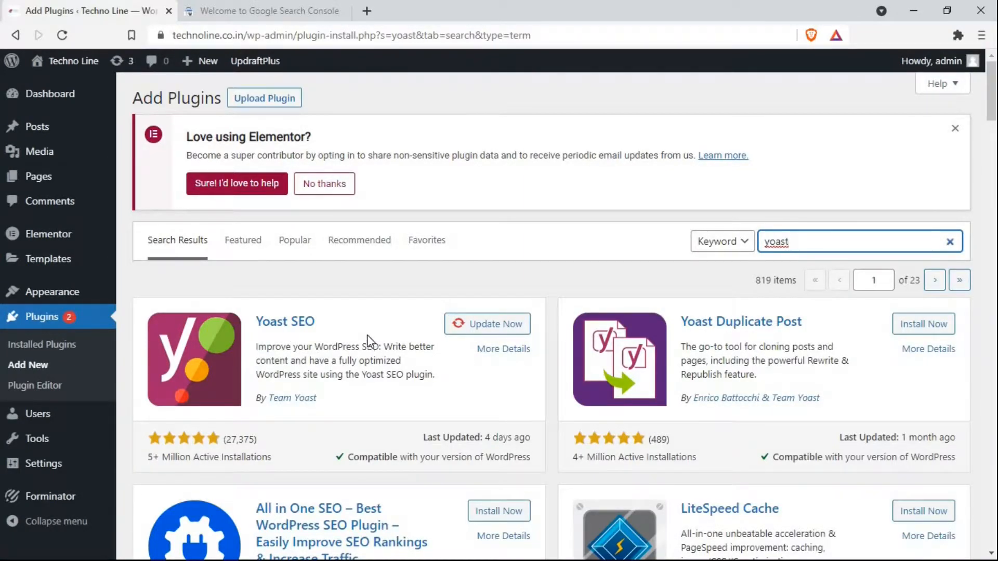
Update the Yoast SEO plugin from the plugin search results.
{"action": "scroll", "coordinate": [367, 335], "scroll_direction": "down", "scroll_amount": 1}
{"action": "scroll", "coordinate": [332, 333], "scroll_direction": "down", "scroll_amount": 3}
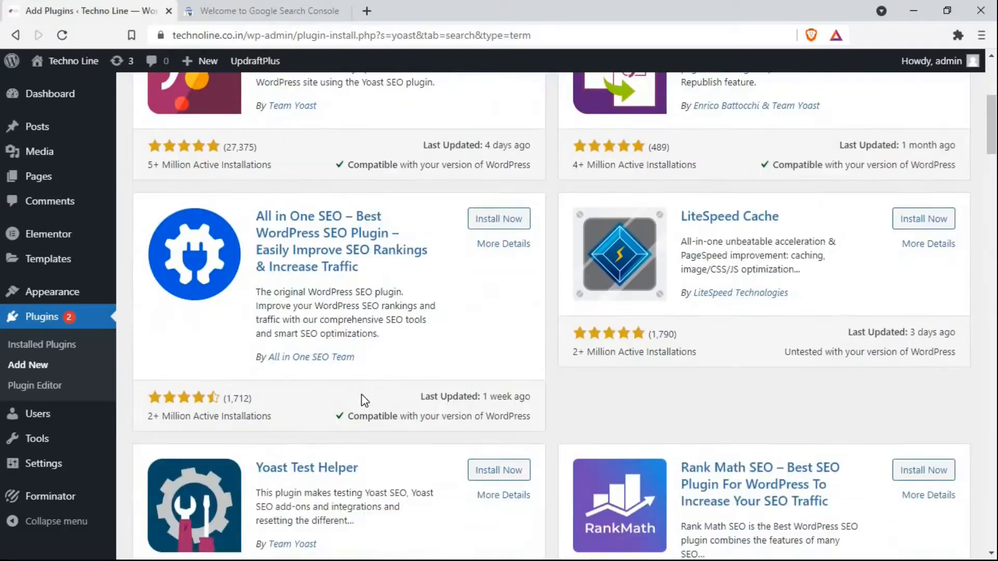
{"action": "scroll", "coordinate": [431, 322], "scroll_direction": "up", "scroll_amount": 3}
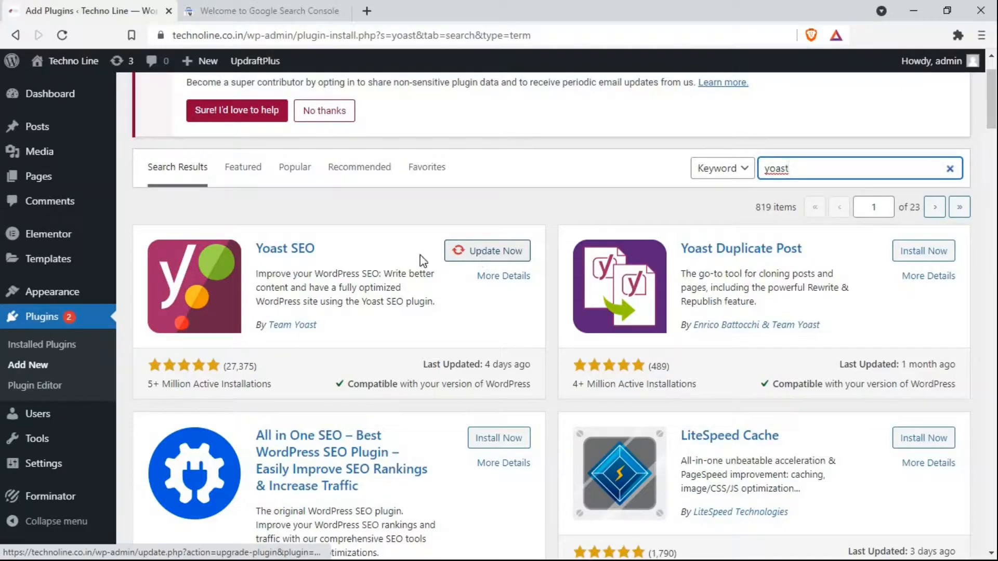
{"action": "left_click", "coordinate": [484, 255]}
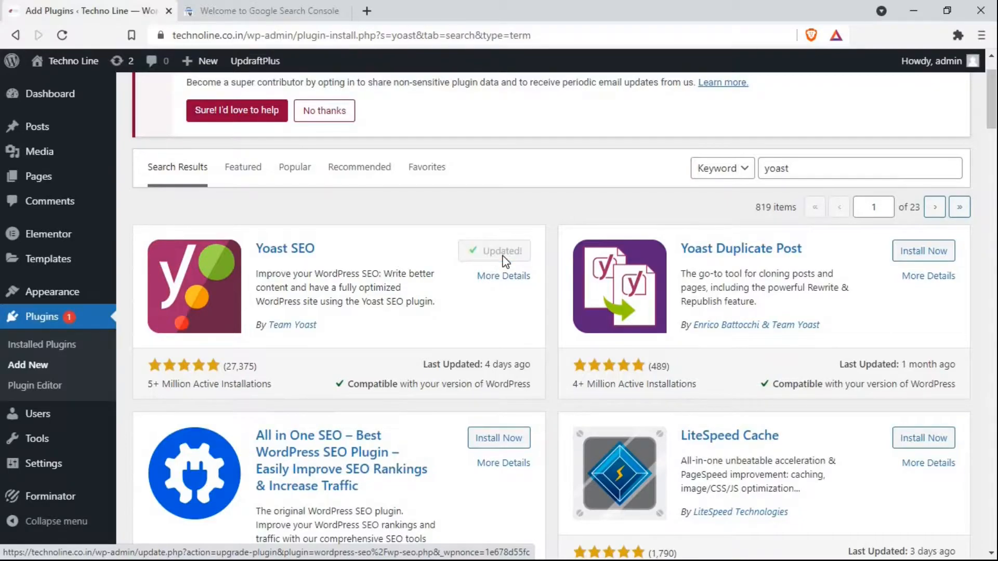
{"action": "scroll", "coordinate": [497, 260], "scroll_direction": "up", "scroll_amount": 2}
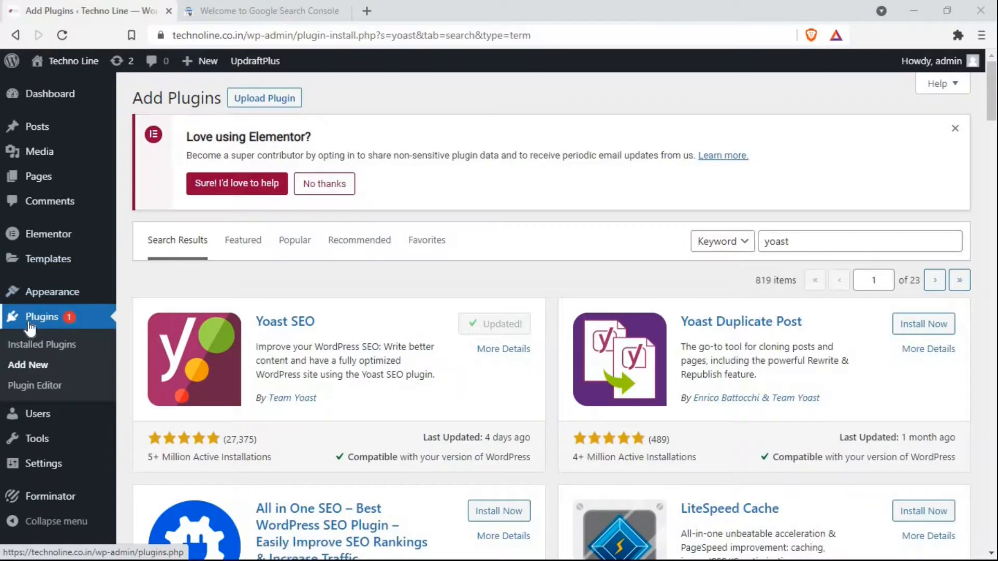
Activate the Yoast SEO plugin in the list of installed plugins.
{"action": "left_click", "coordinate": [30, 326]}
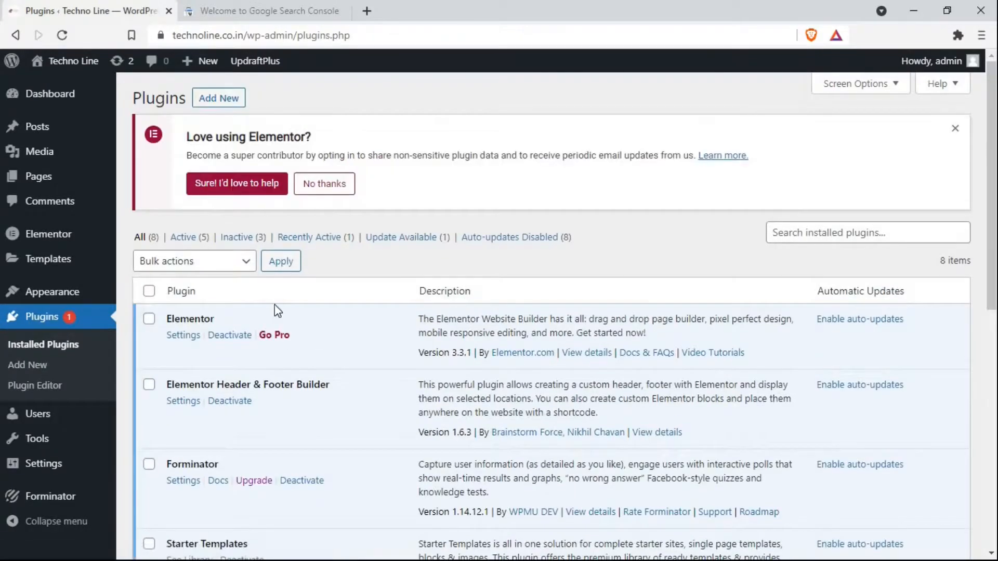
{"action": "scroll", "coordinate": [276, 306], "scroll_direction": "down", "scroll_amount": 1}
{"action": "scroll", "coordinate": [276, 310], "scroll_direction": "down", "scroll_amount": 8}
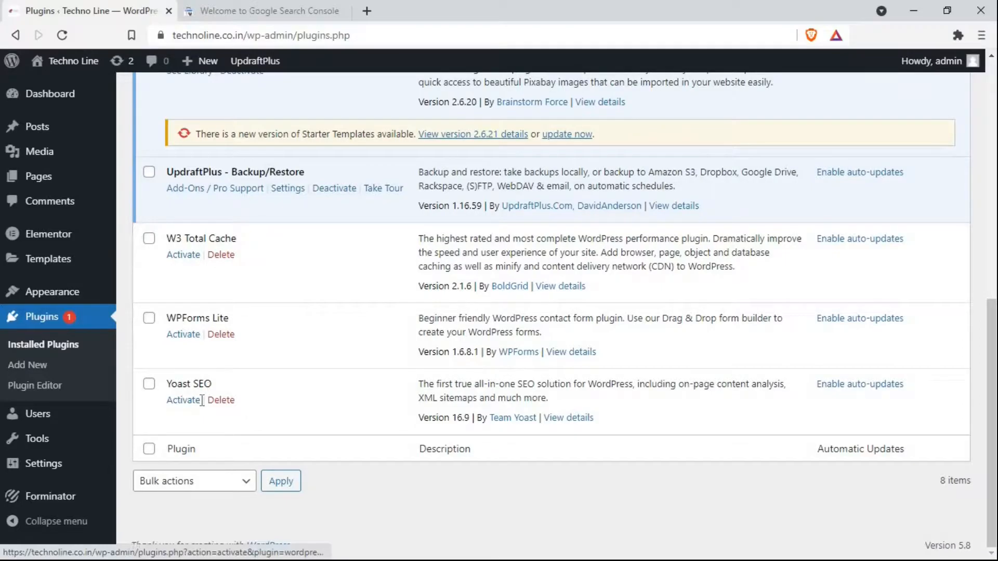
{"action": "left_click", "coordinate": [180, 403]}
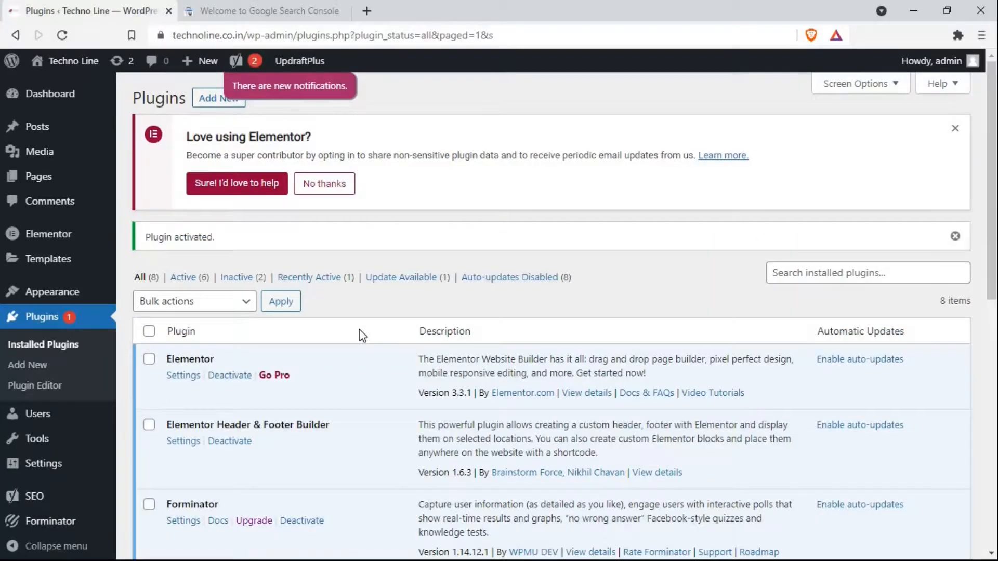
Open the Webmaster Tools verification settings in Yoast SEO's general settings.
{"action": "scroll", "coordinate": [14, 389], "scroll_direction": "down", "scroll_amount": 1}
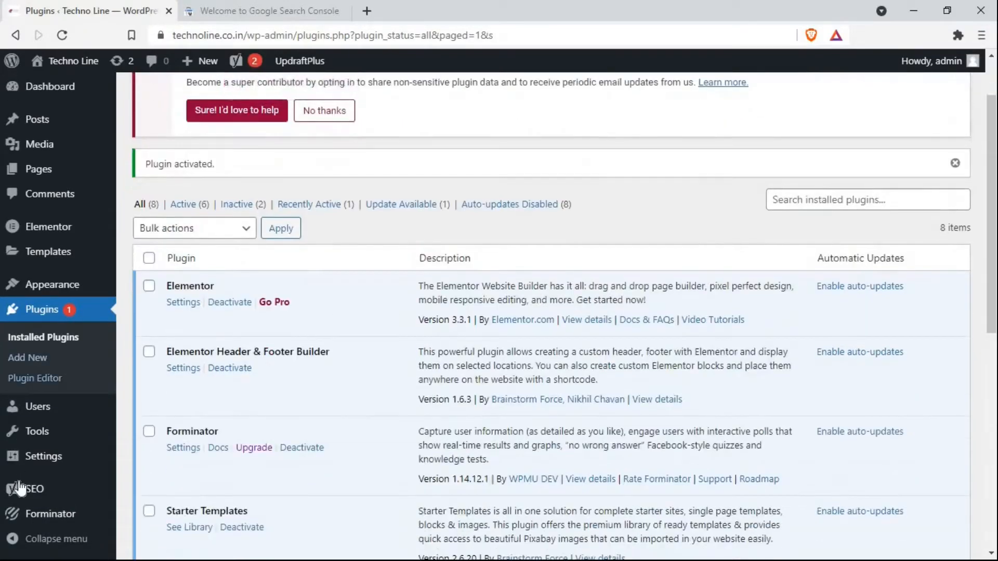
{"action": "mouse_move", "coordinate": [21, 488]}
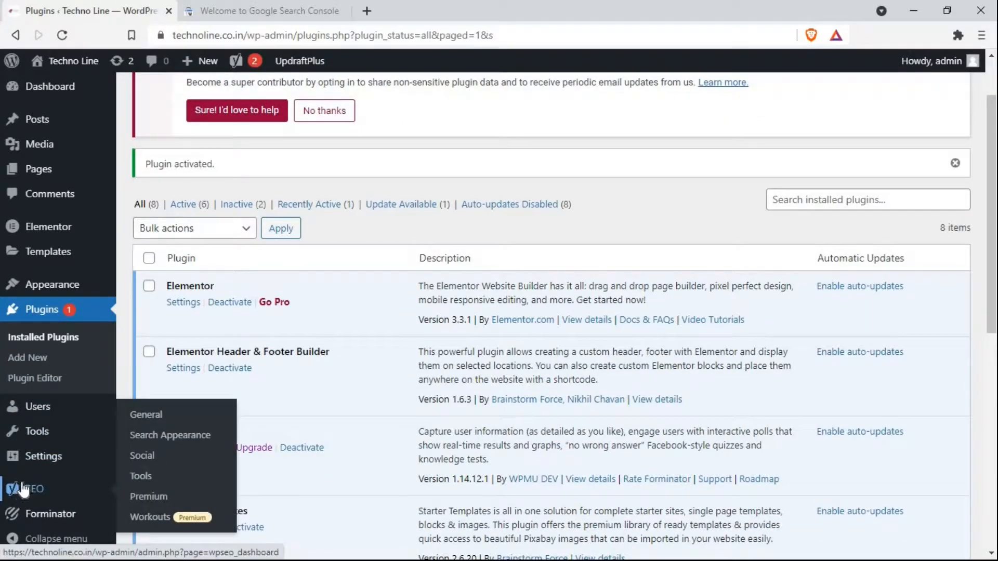
{"action": "left_click", "coordinate": [154, 416]}
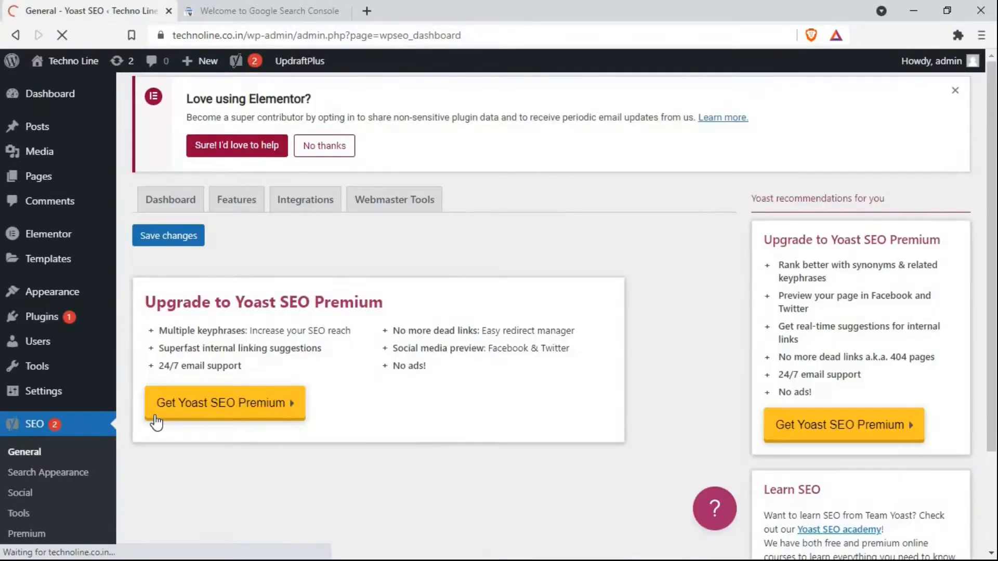
{"action": "left_click", "coordinate": [380, 200]}
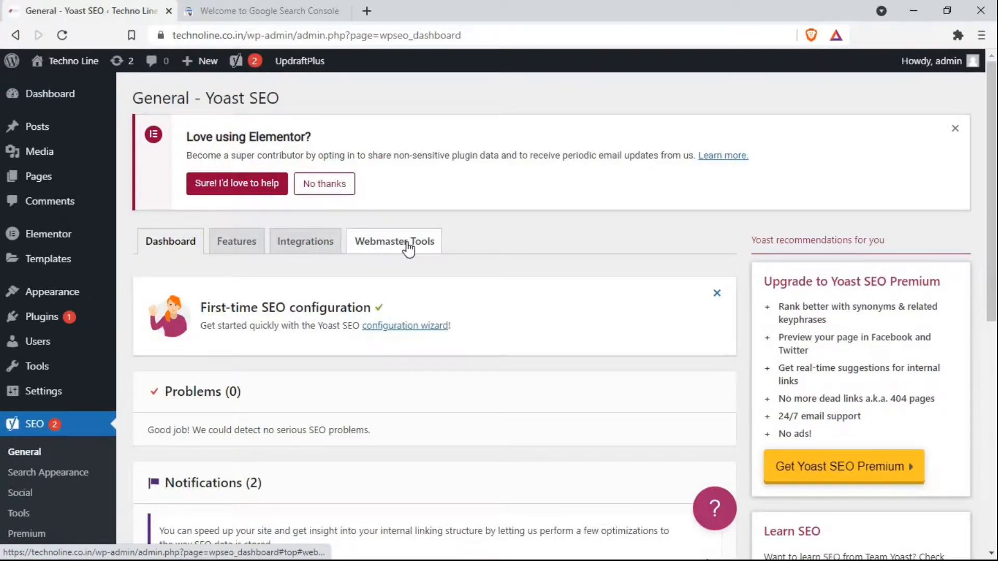
{"action": "left_click", "coordinate": [408, 247]}
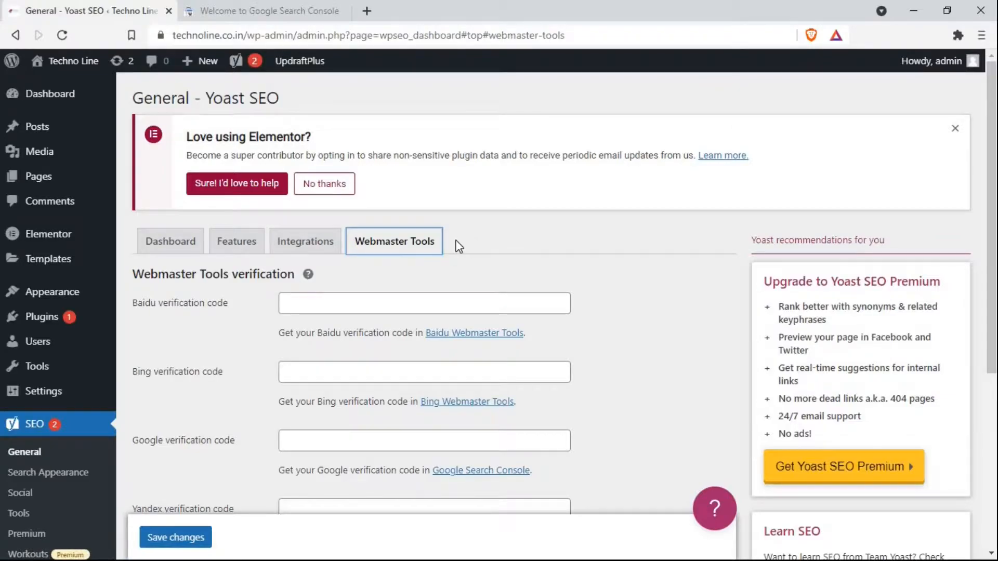
{"action": "scroll", "coordinate": [459, 247], "scroll_direction": "down", "scroll_amount": 1}
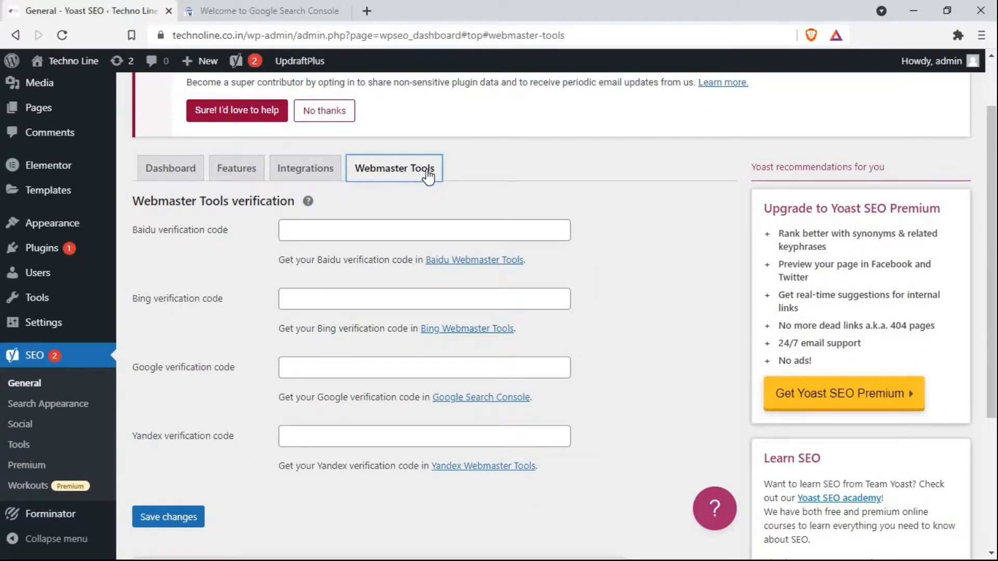
{"action": "left_click", "coordinate": [398, 173]}
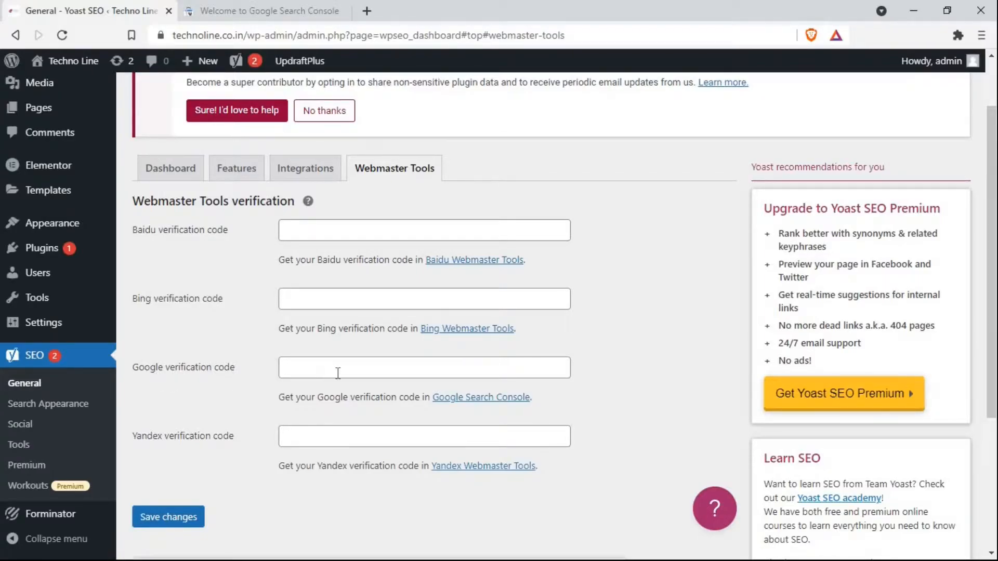
Paste the meta tag copied from Search Console as the Google verification code and save the changes.
{"action": "left_click", "coordinate": [365, 371]}
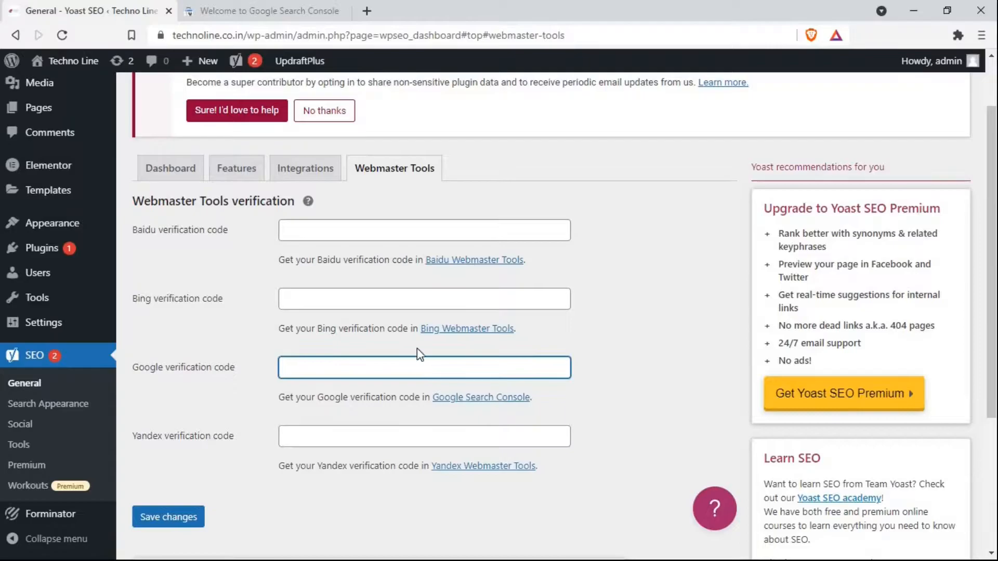
{"action": "left_click", "coordinate": [294, 9]}
{"action": "left_click", "coordinate": [655, 340]}
{"action": "left_click", "coordinate": [130, 10]}
{"action": "key", "text": "ctrl+v"}
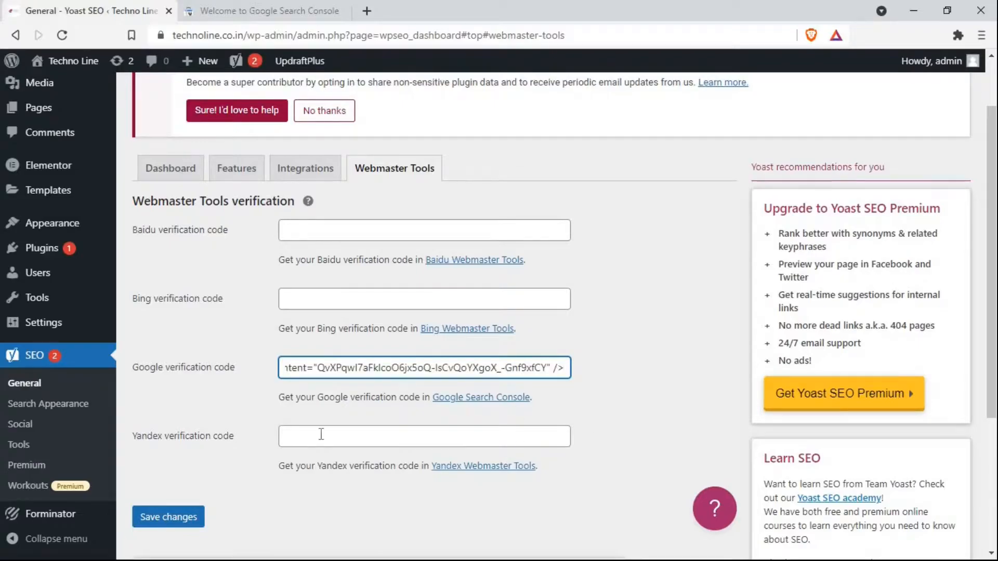
{"action": "left_click", "coordinate": [169, 517]}
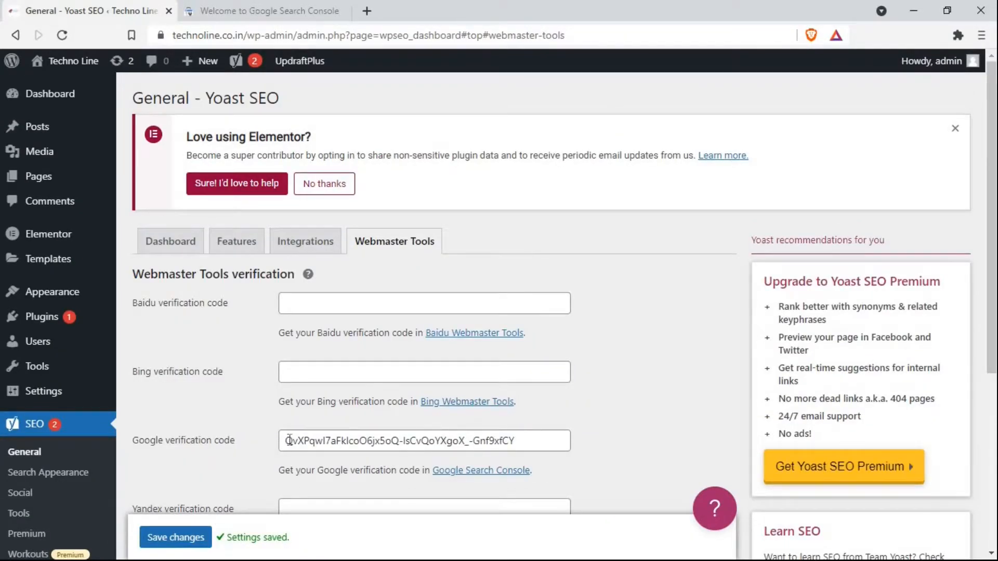
Compare the saved Google verification code with the content value of Search Console's HTML meta tag.
{"action": "left_click", "coordinate": [218, 5]}
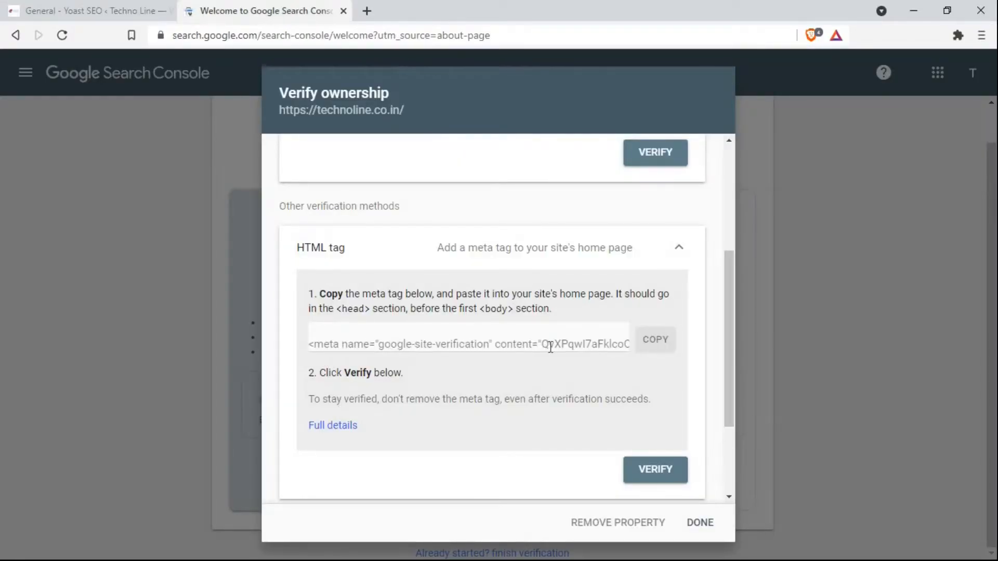
{"action": "left_click_drag", "start_coordinate": [543, 344], "coordinate": [674, 349]}
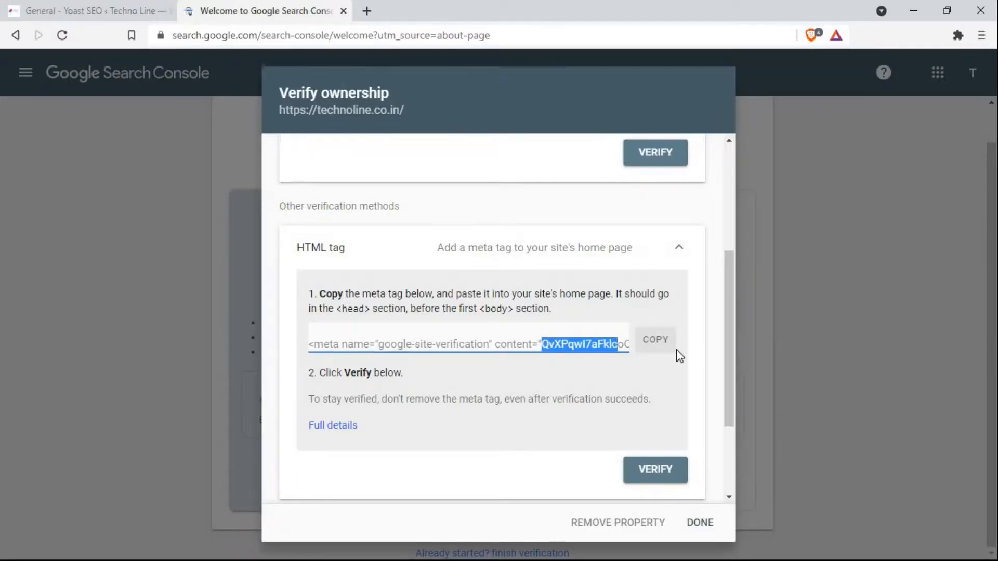
{"action": "left_click", "coordinate": [132, 9]}
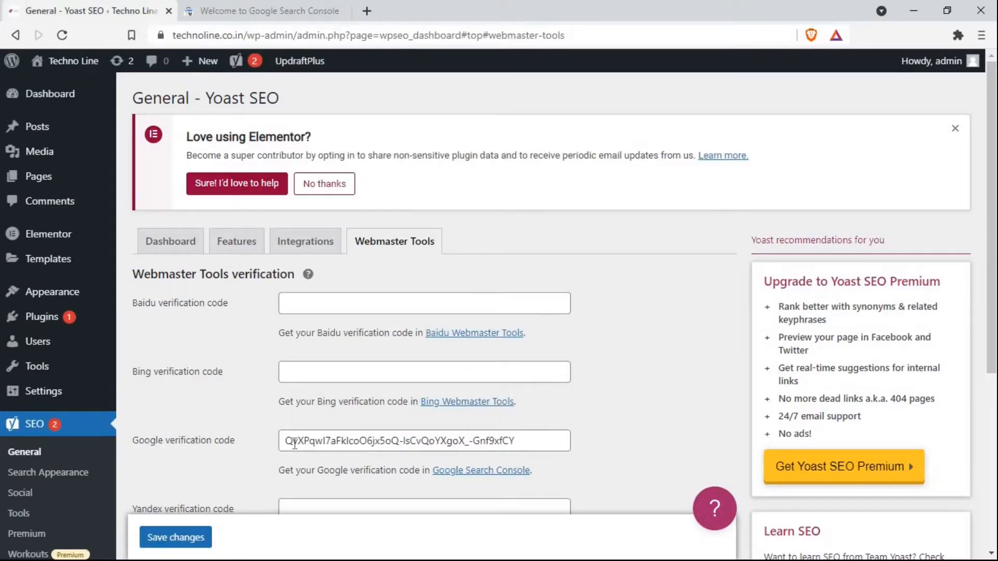
{"action": "left_click", "coordinate": [529, 442]}
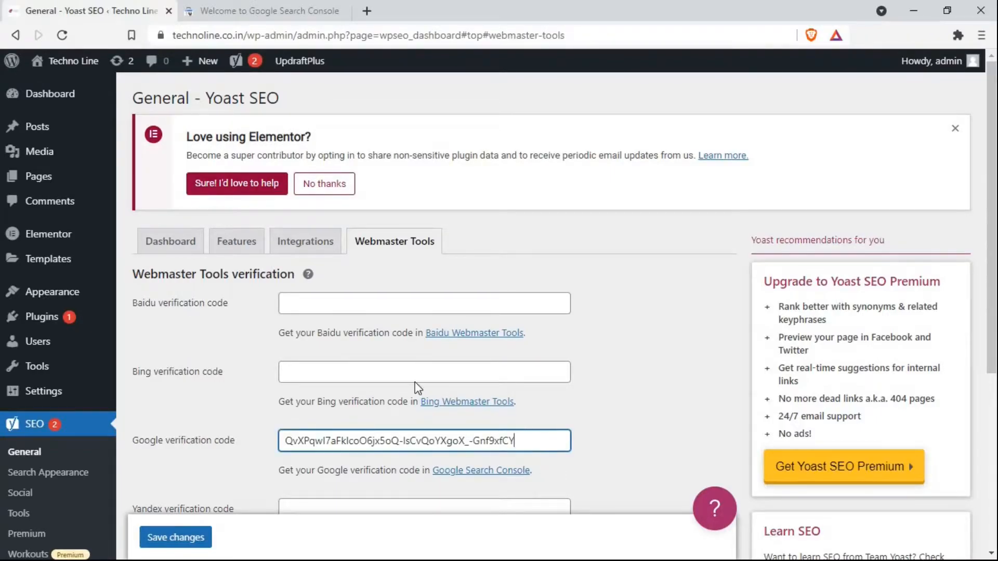
{"action": "scroll", "coordinate": [415, 388], "scroll_direction": "down", "scroll_amount": 2}
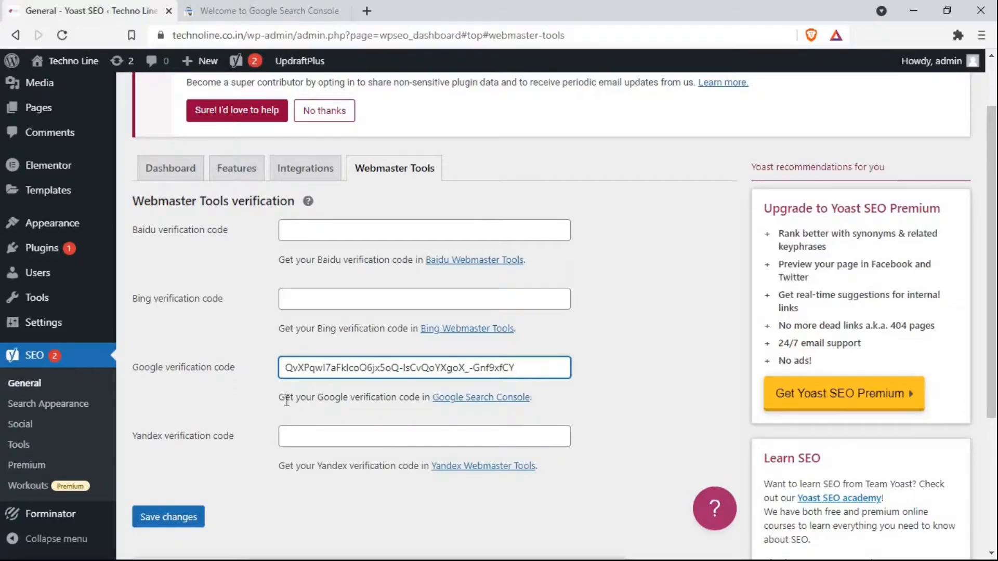
{"action": "left_click", "coordinate": [258, 6]}
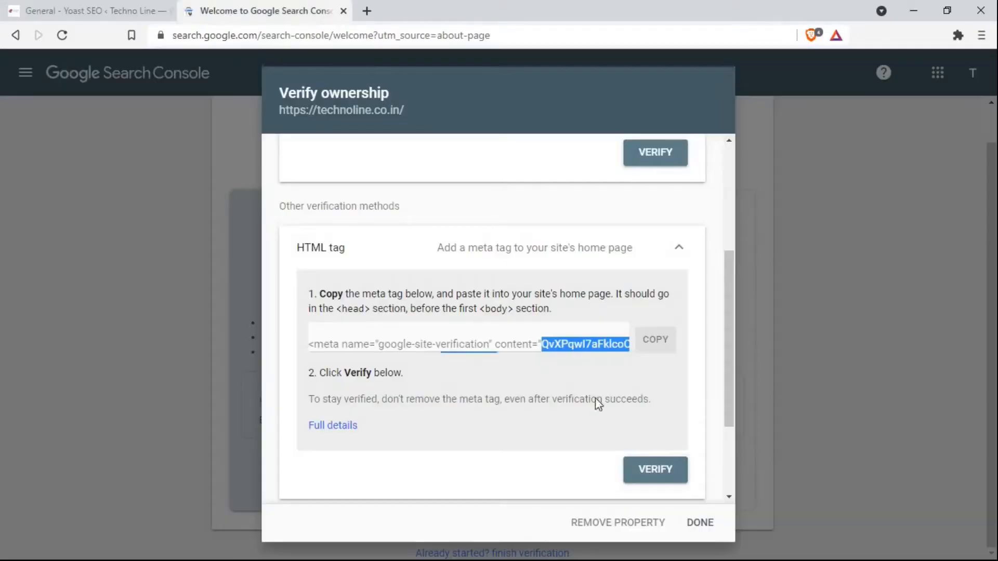
{"action": "left_click", "coordinate": [662, 473]}
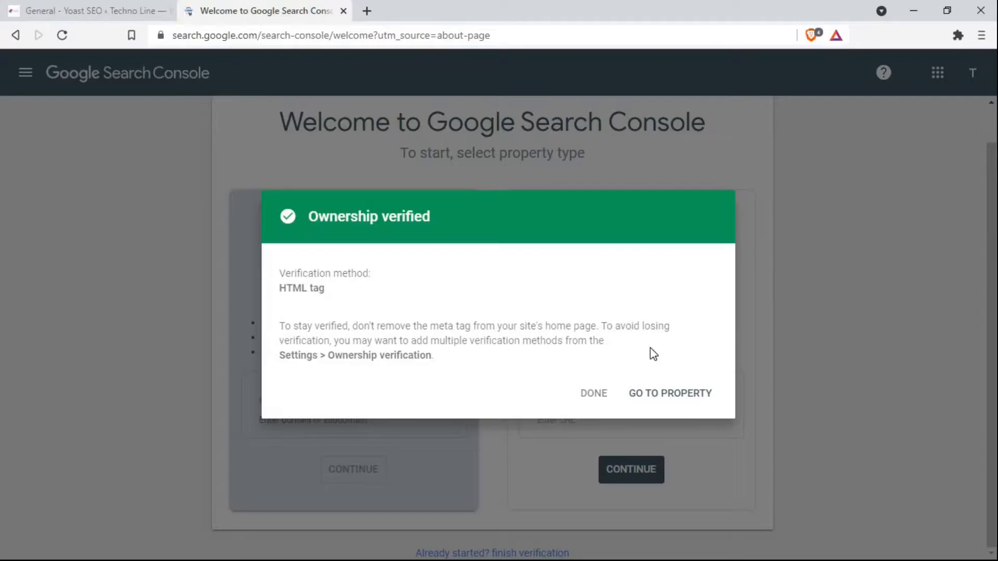
{"action": "left_click", "coordinate": [594, 394]}
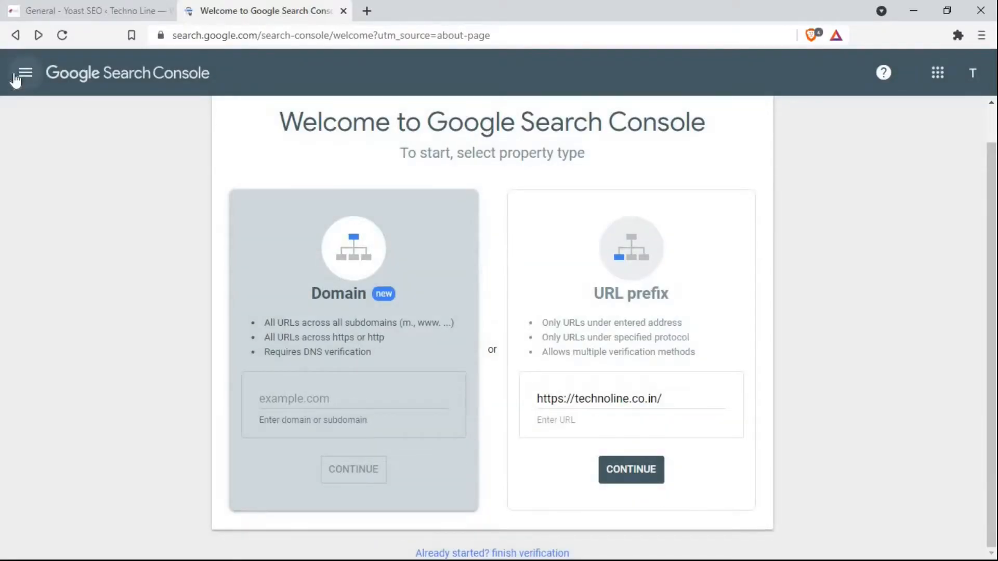
{"action": "left_click", "coordinate": [17, 76]}
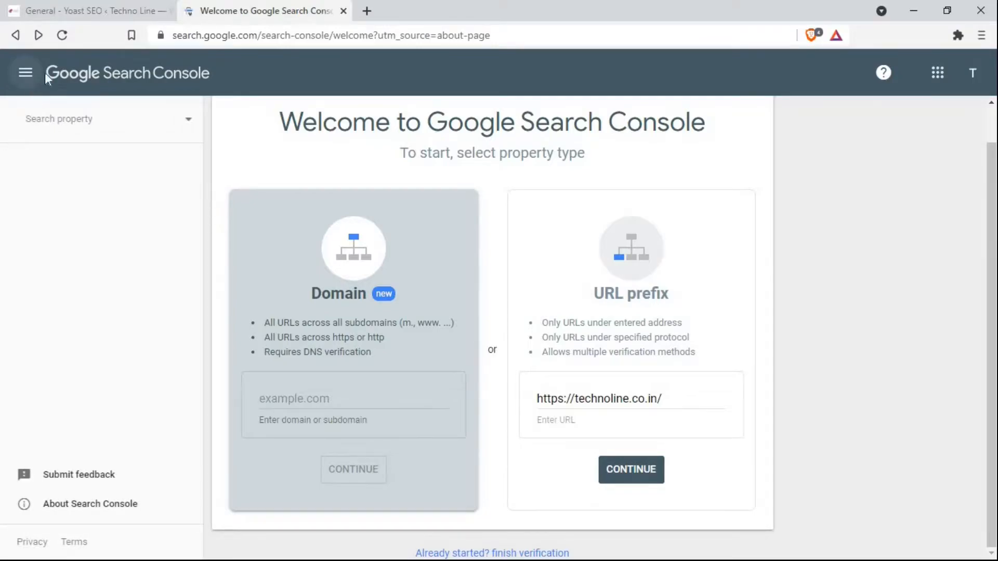
{"action": "left_click", "coordinate": [190, 128]}
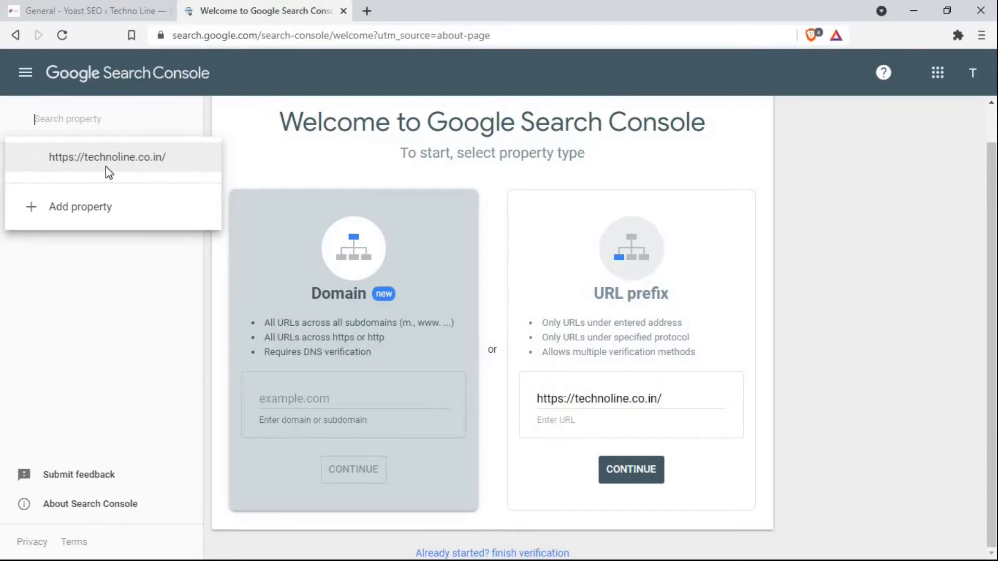
{"action": "left_click", "coordinate": [74, 166]}
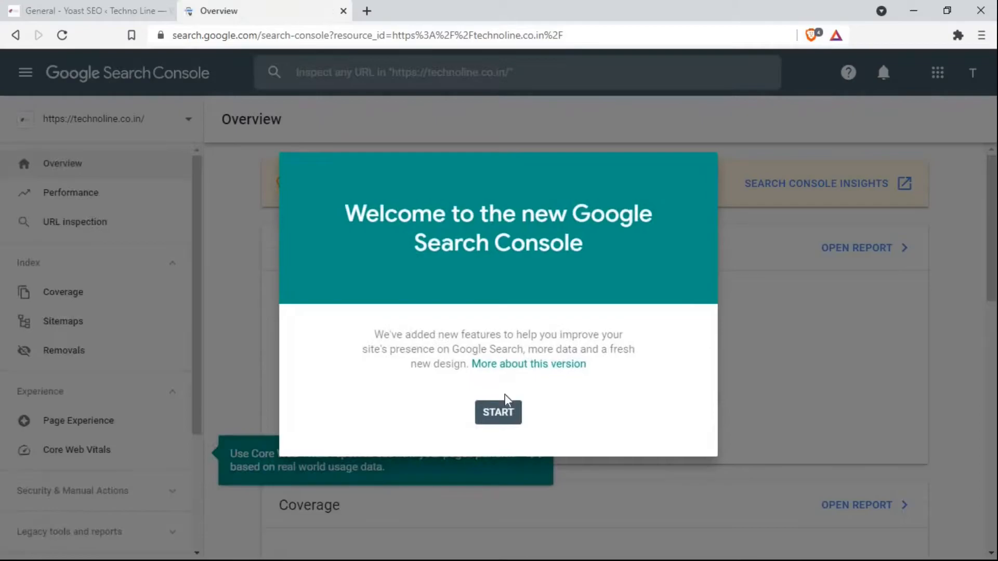
{"action": "left_click", "coordinate": [505, 415]}
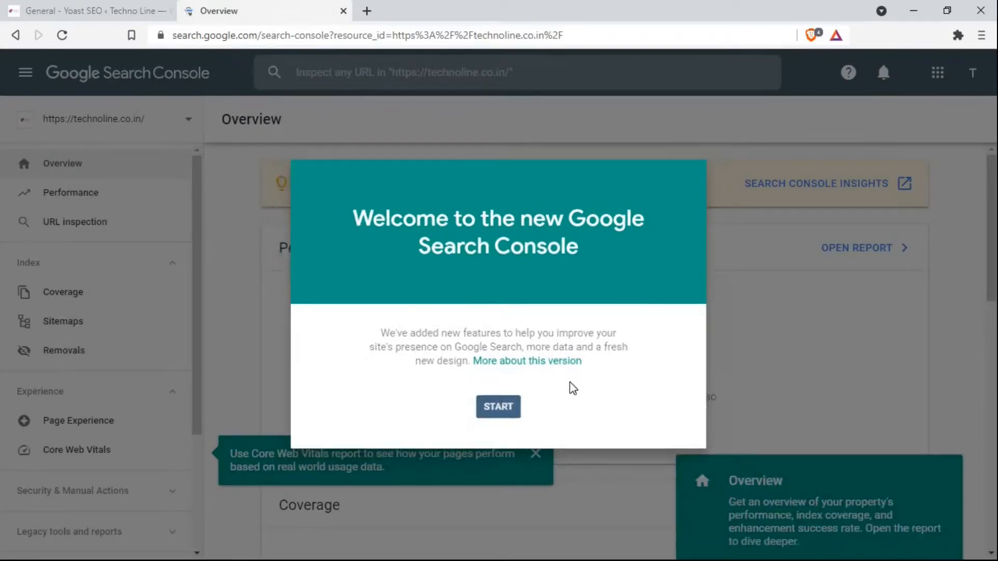
{"action": "left_click", "coordinate": [918, 512]}
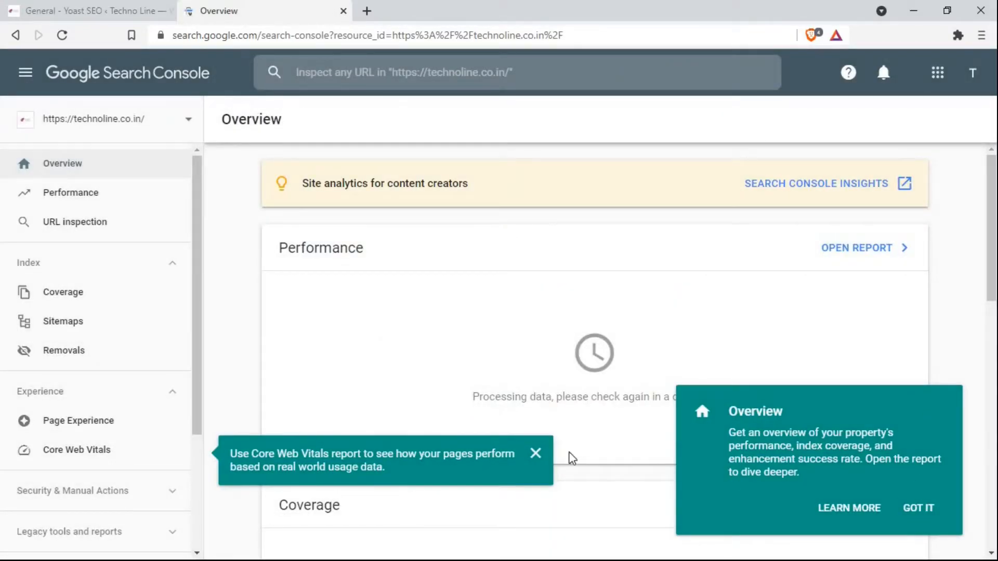
{"action": "left_click", "coordinate": [535, 454]}
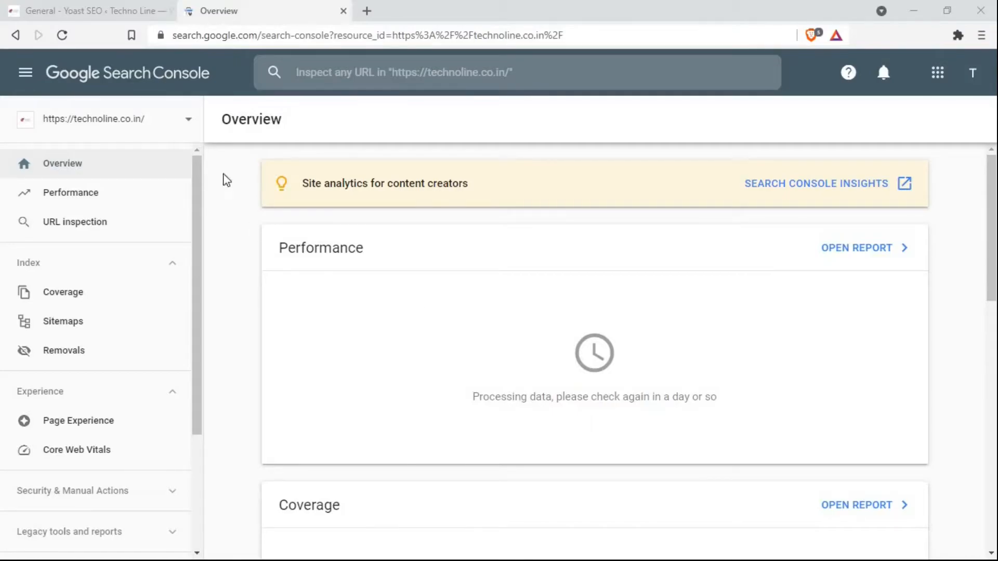
Return to the WordPress dashboard and open the XML sitemap from the XML sitemaps help in Yoast SEO's features.
{"action": "left_click", "coordinate": [115, 8]}
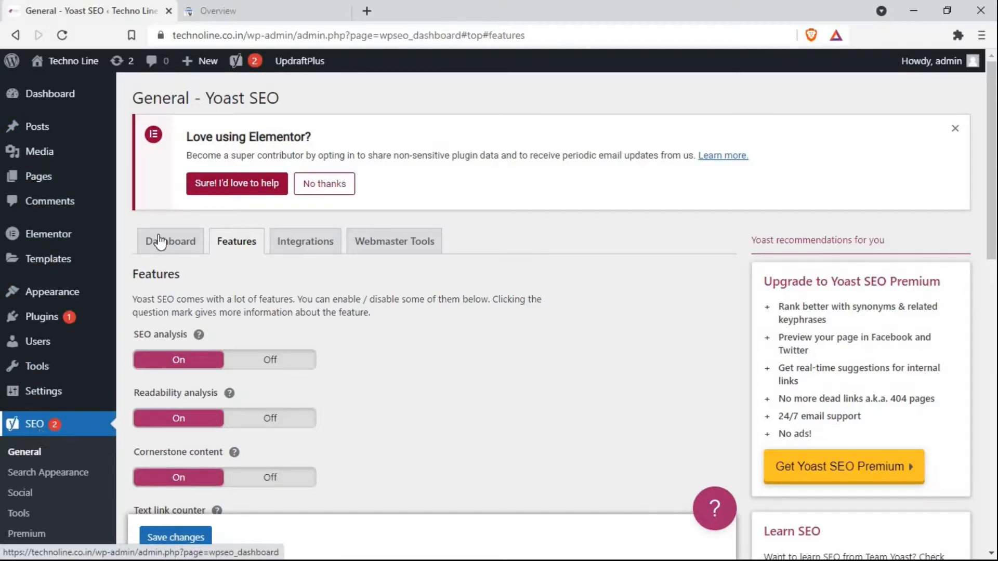
{"action": "left_click", "coordinate": [252, 247]}
{"action": "scroll", "coordinate": [265, 234], "scroll_direction": "down", "scroll_amount": 2}
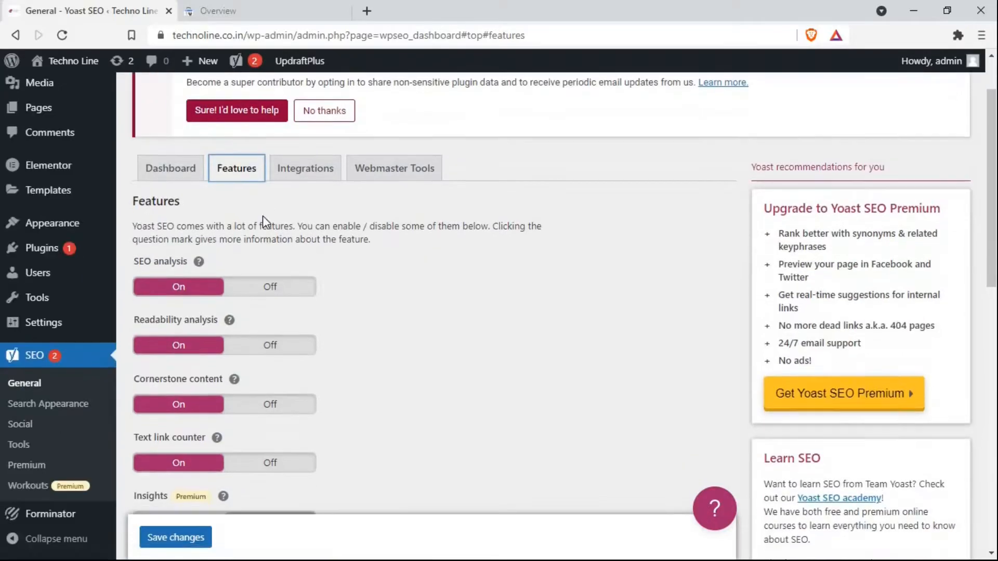
{"action": "scroll", "coordinate": [262, 245], "scroll_direction": "down", "scroll_amount": 4}
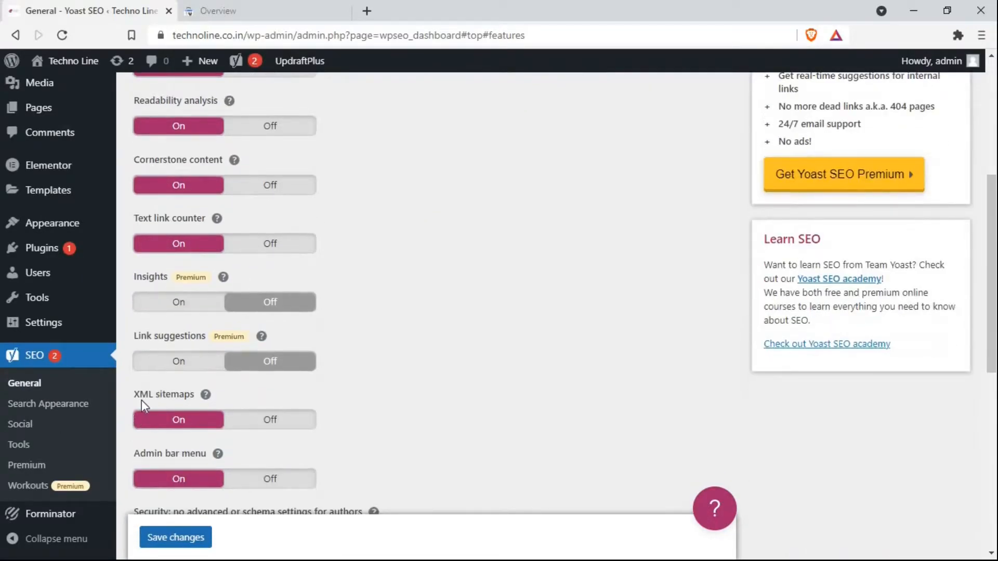
{"action": "left_click", "coordinate": [205, 396]}
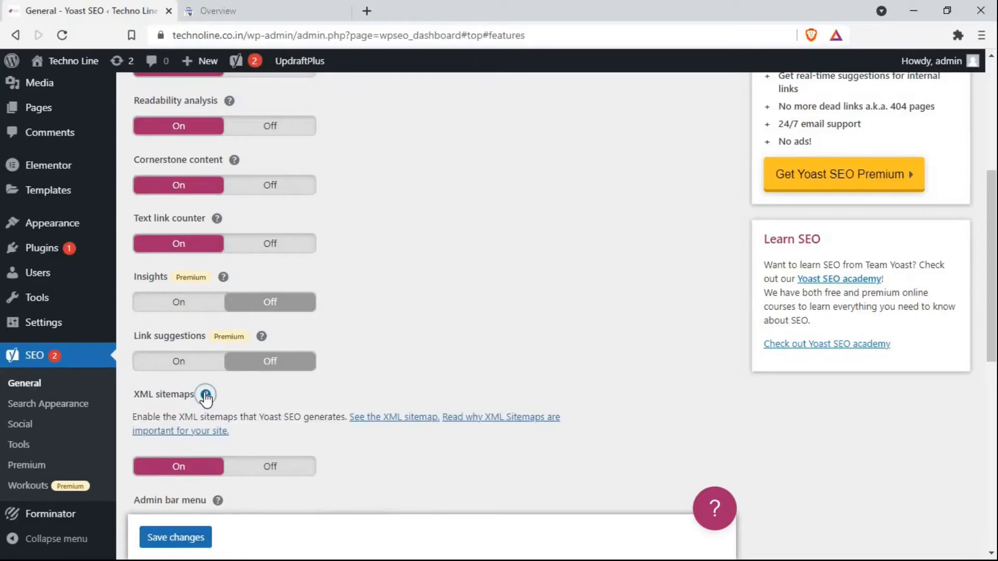
{"action": "left_click", "coordinate": [394, 422]}
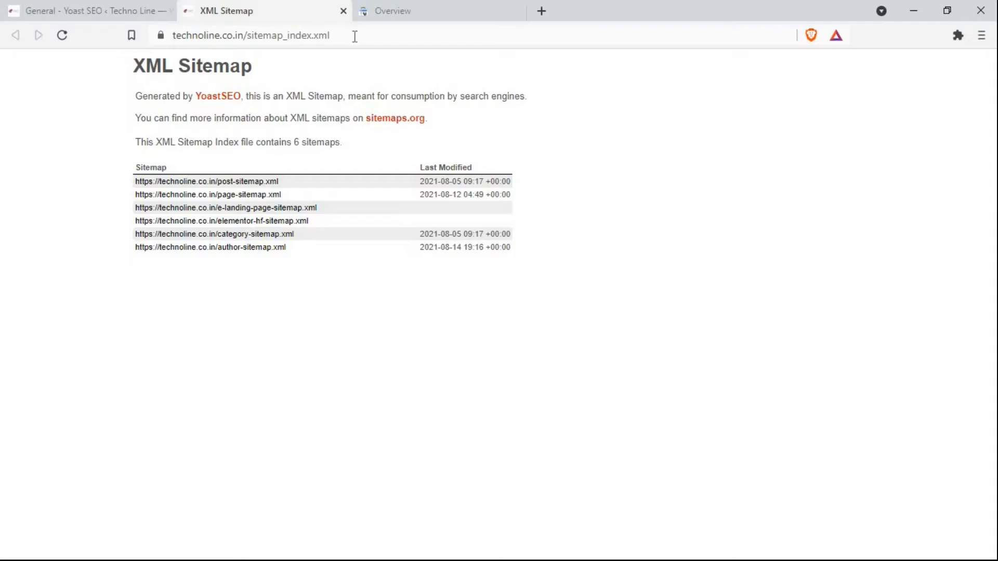
Copy the full address of the XML sitemap page.
{"action": "left_click", "coordinate": [329, 34]}
{"action": "left_click_drag", "start_coordinate": [204, 31], "coordinate": [170, 31]}
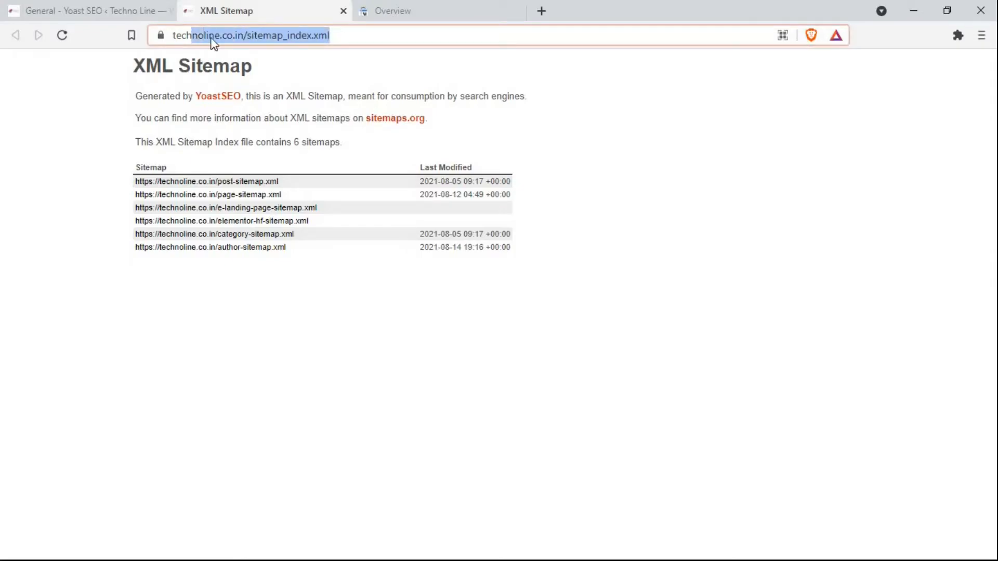
{"action": "right_click", "coordinate": [262, 29]}
{"action": "left_click", "coordinate": [297, 83]}
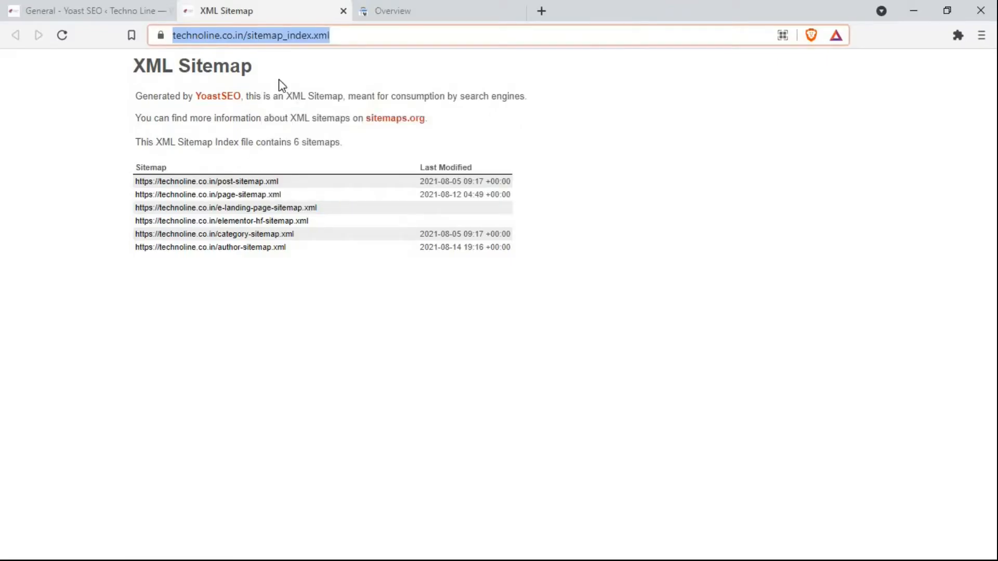
Open the Sitemaps report in Search Console and copy the sitemap_index.xml part of the XML sitemap page's address.
{"action": "left_click", "coordinate": [394, 11]}
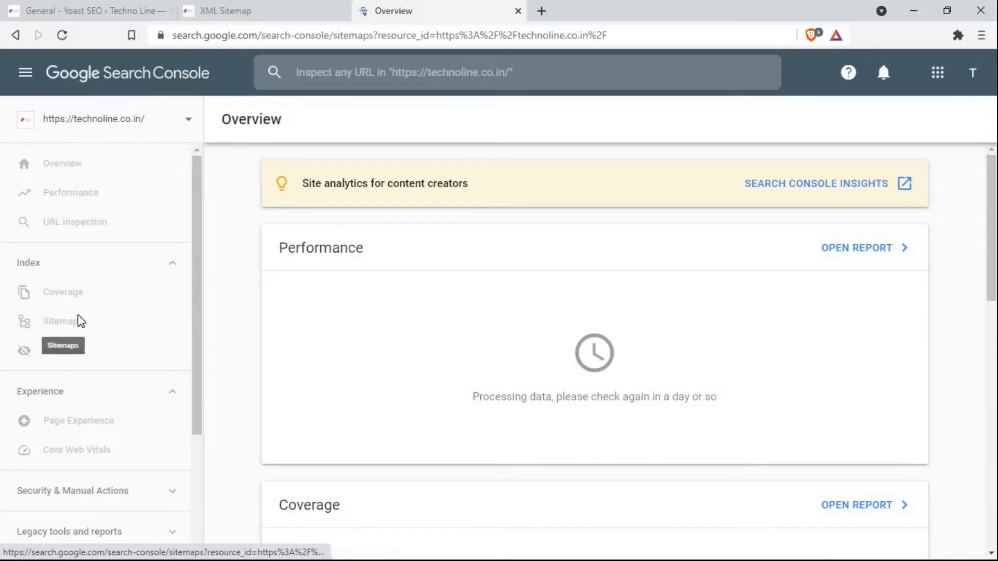
{"action": "left_click", "coordinate": [72, 323]}
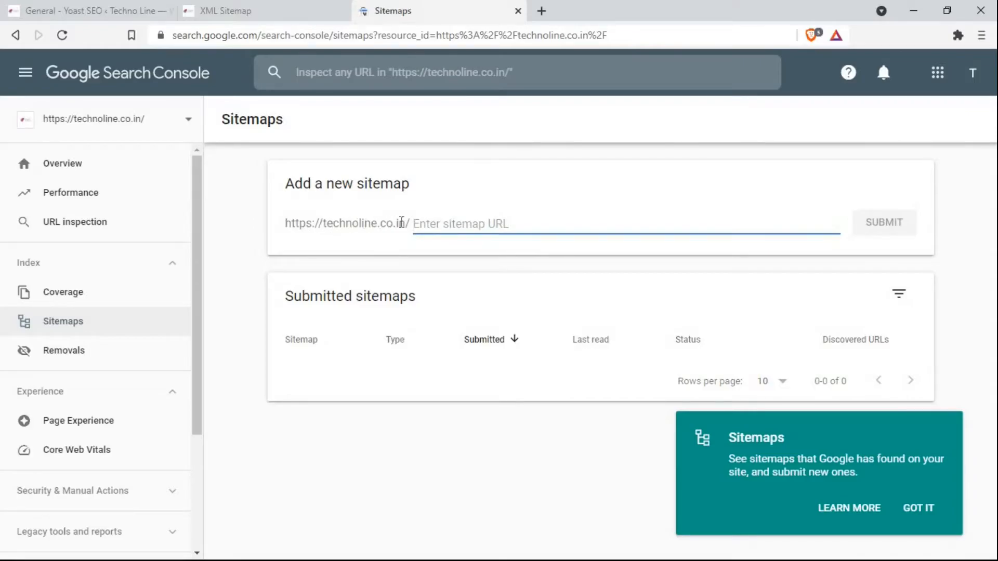
{"action": "left_click", "coordinate": [267, 6]}
{"action": "left_click", "coordinate": [251, 34]}
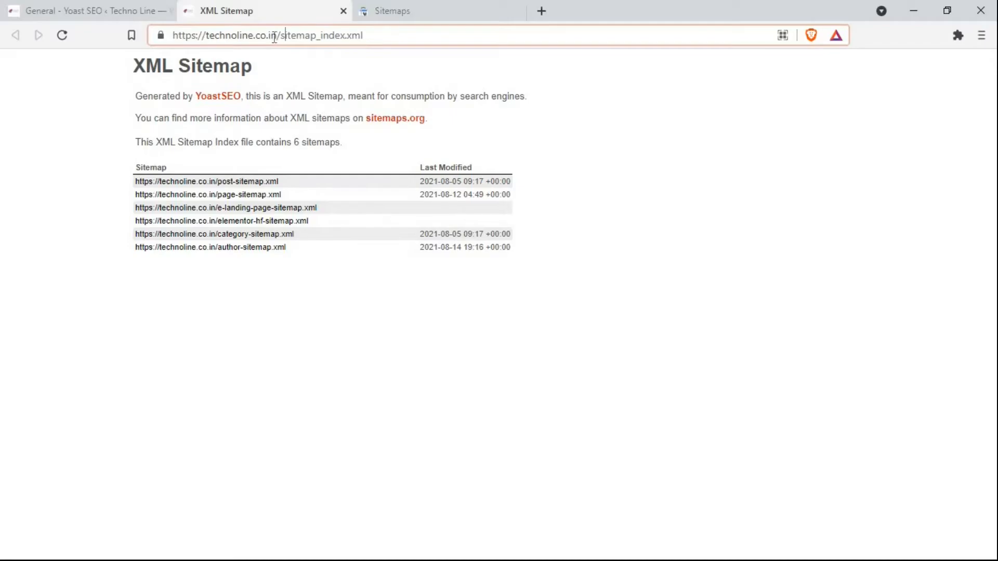
{"action": "left_click_drag", "start_coordinate": [281, 36], "coordinate": [369, 37]}
{"action": "left_click", "coordinate": [430, 6]}
{"action": "left_click", "coordinate": [468, 225]}
{"action": "key", "text": "ctrl+v"}
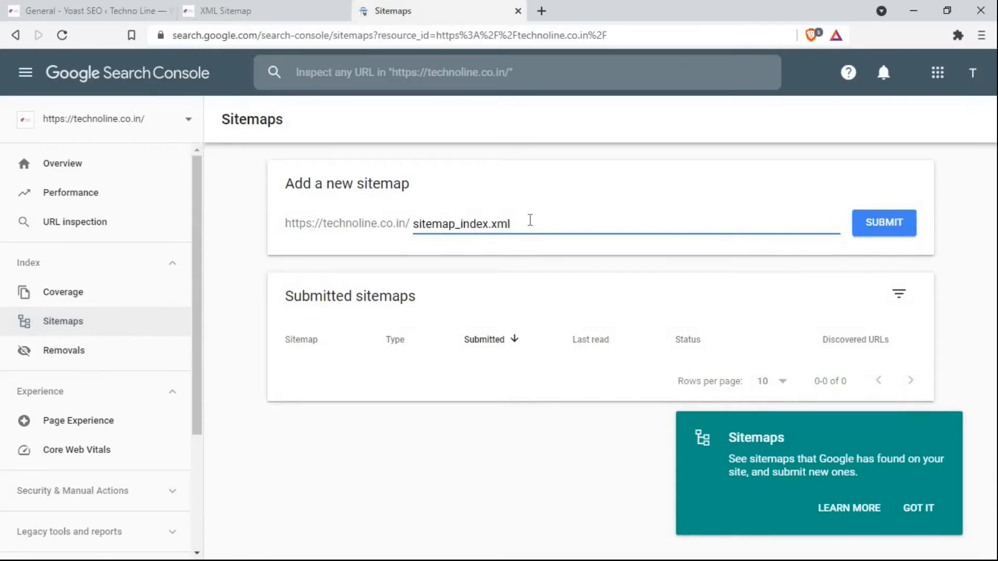
{"action": "left_click", "coordinate": [866, 229]}
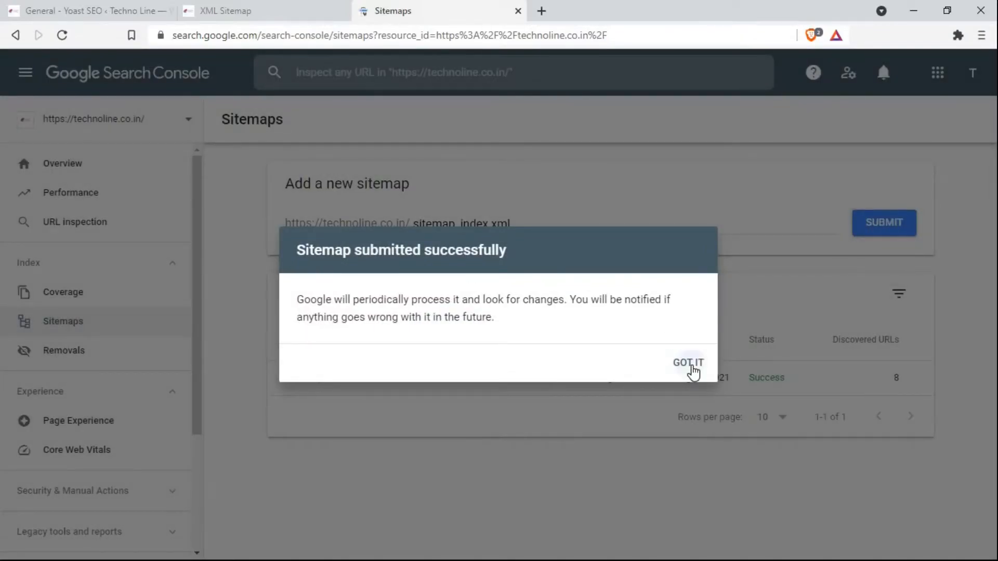
{"action": "left_click", "coordinate": [690, 363]}
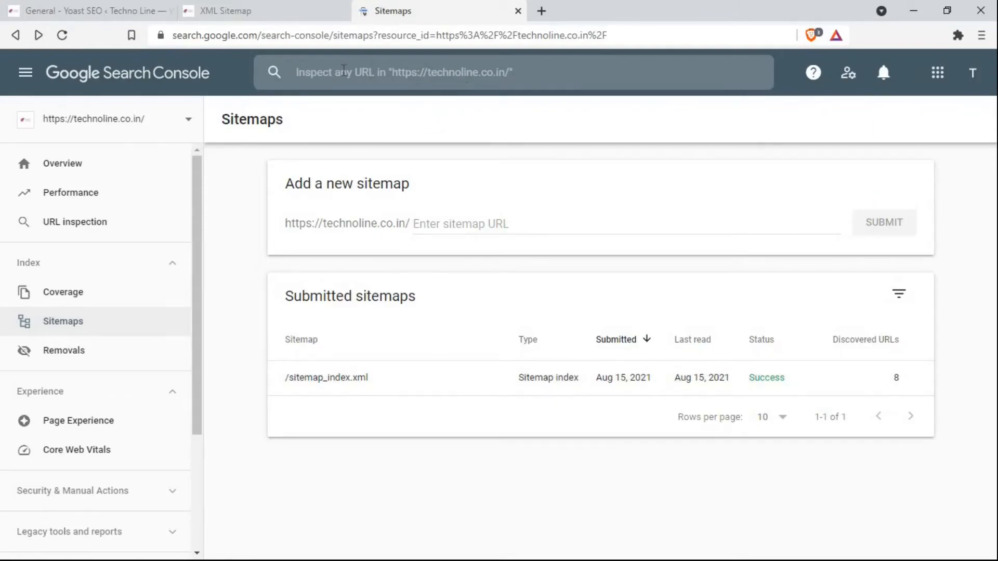
{"action": "left_click", "coordinate": [145, 11]}
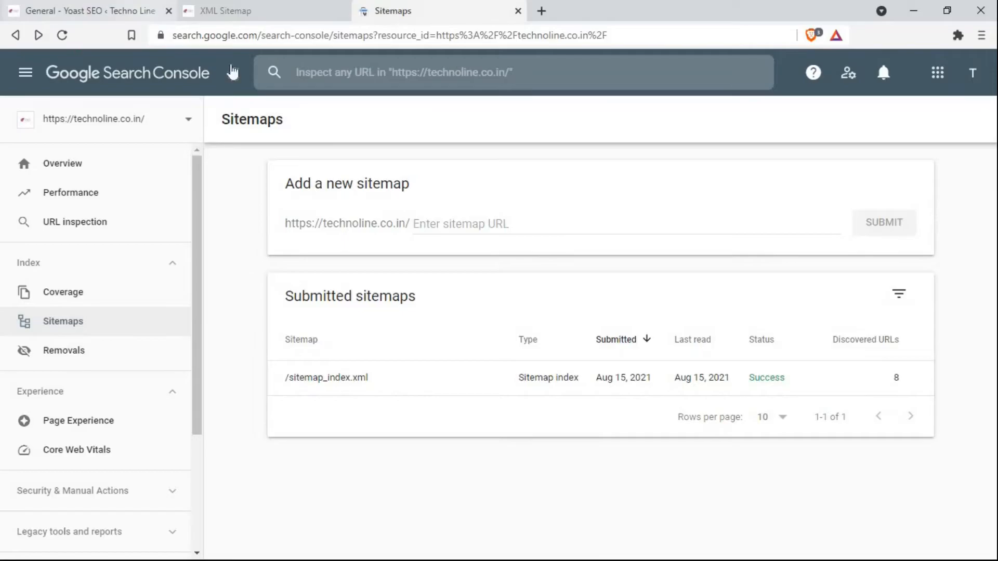
{"action": "left_click", "coordinate": [174, 35]}
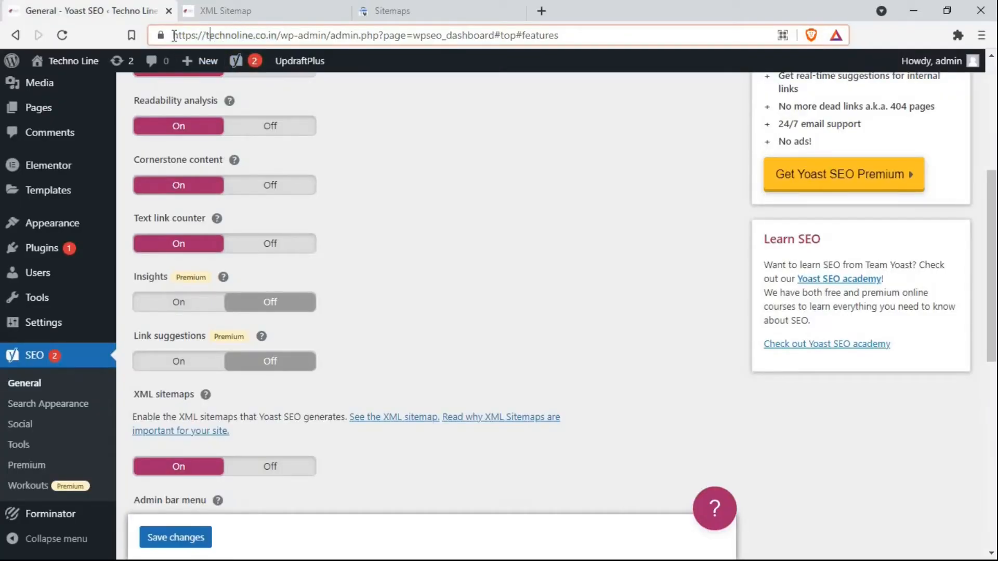
{"action": "left_click", "coordinate": [277, 37], "text": "shift"}
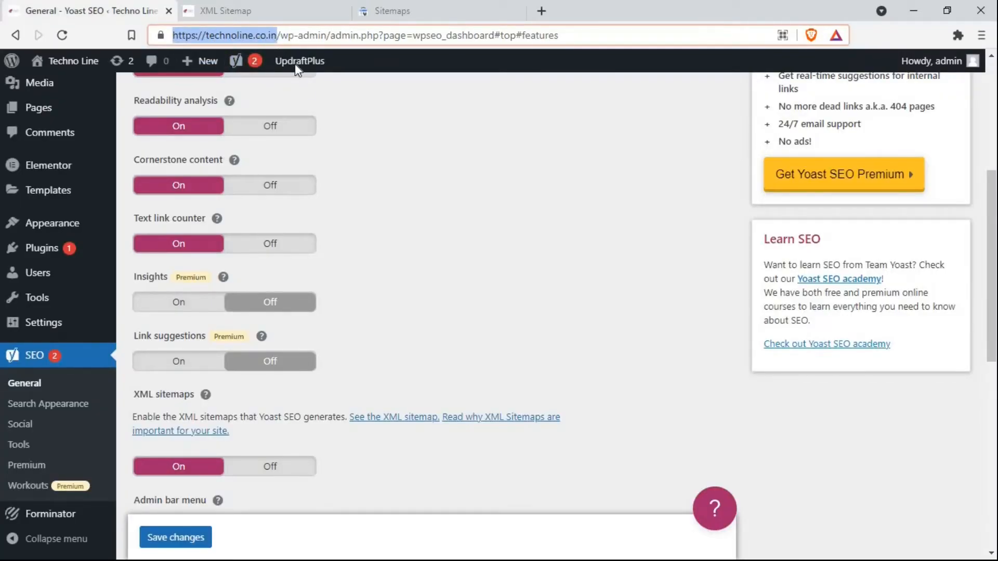
{"action": "right_click", "coordinate": [259, 35]}
{"action": "left_click", "coordinate": [412, 7]}
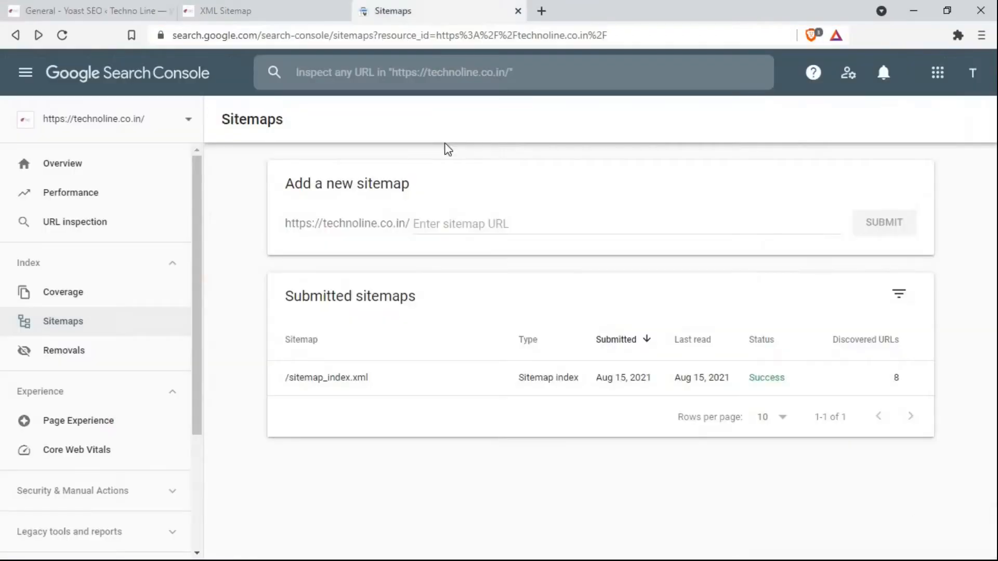
{"action": "left_click", "coordinate": [378, 73]}
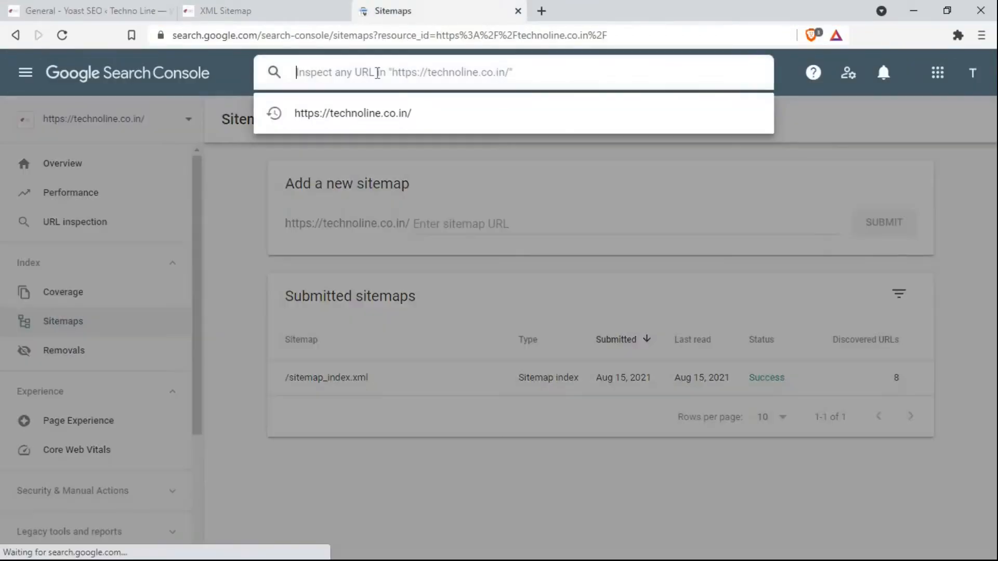
{"action": "right_click", "coordinate": [377, 73]}
{"action": "left_click", "coordinate": [411, 160]}
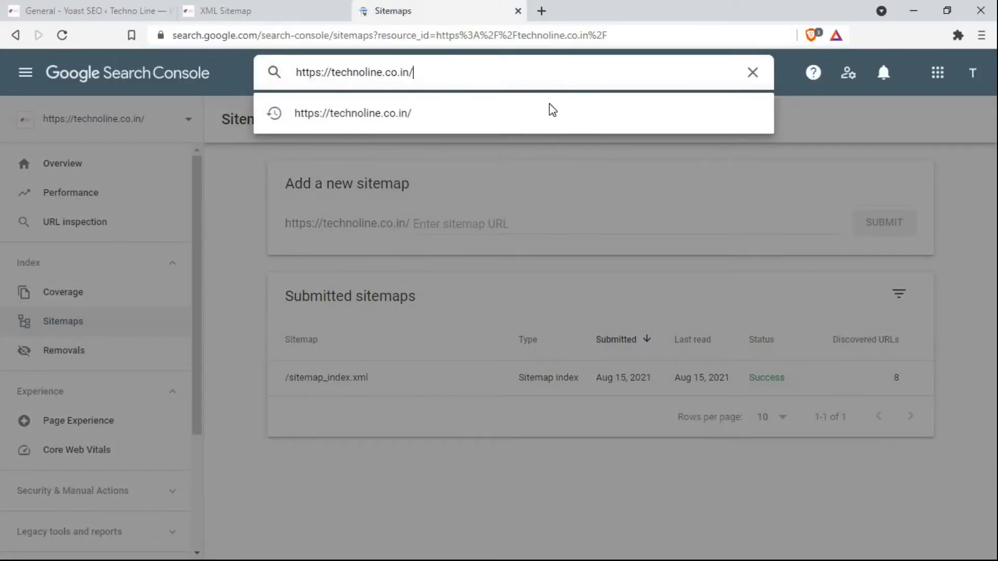
{"action": "key", "text": "Return"}
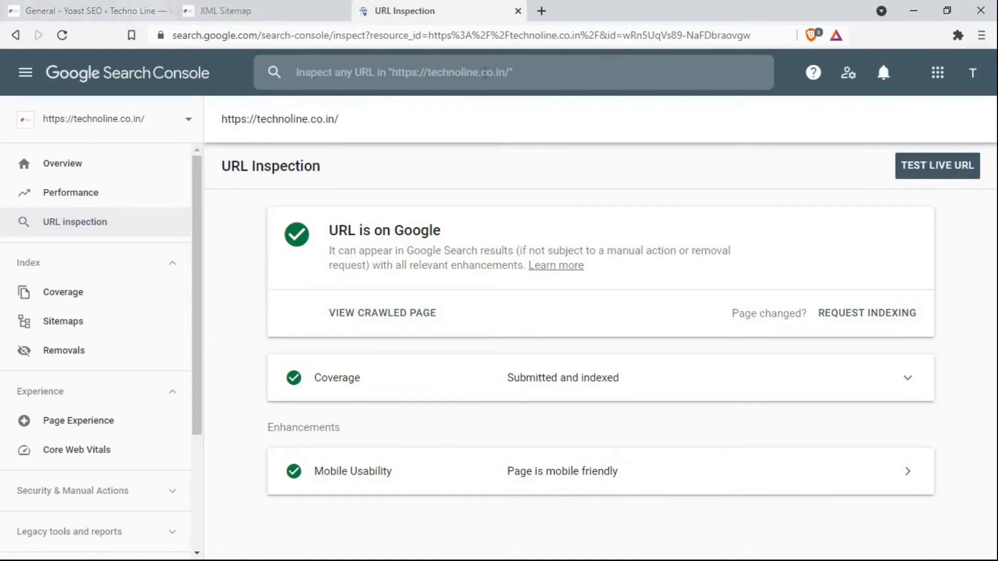
{"action": "left_click", "coordinate": [458, 71]}
{"action": "key", "text": "ctrl+v"}
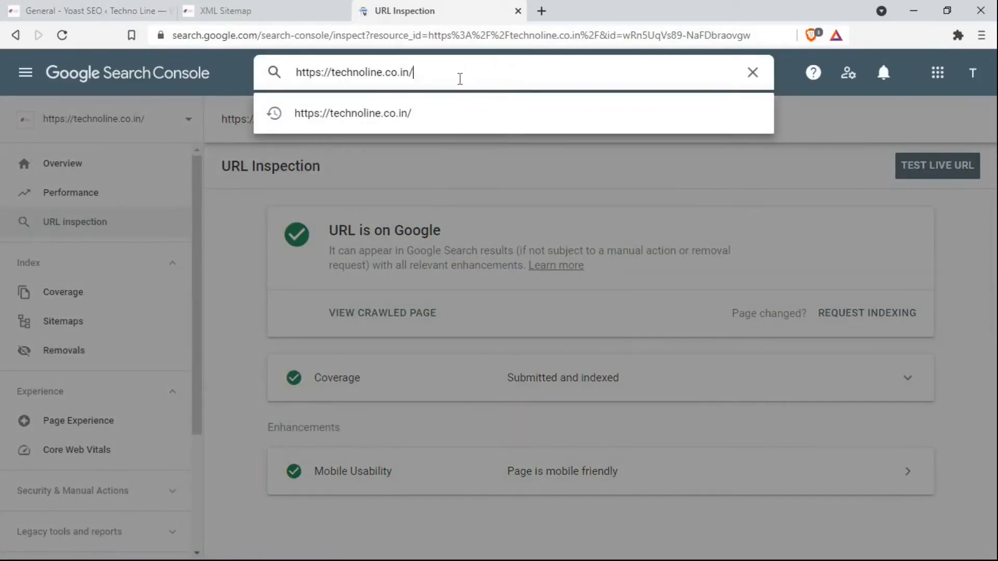
{"action": "type", "text": "course"}
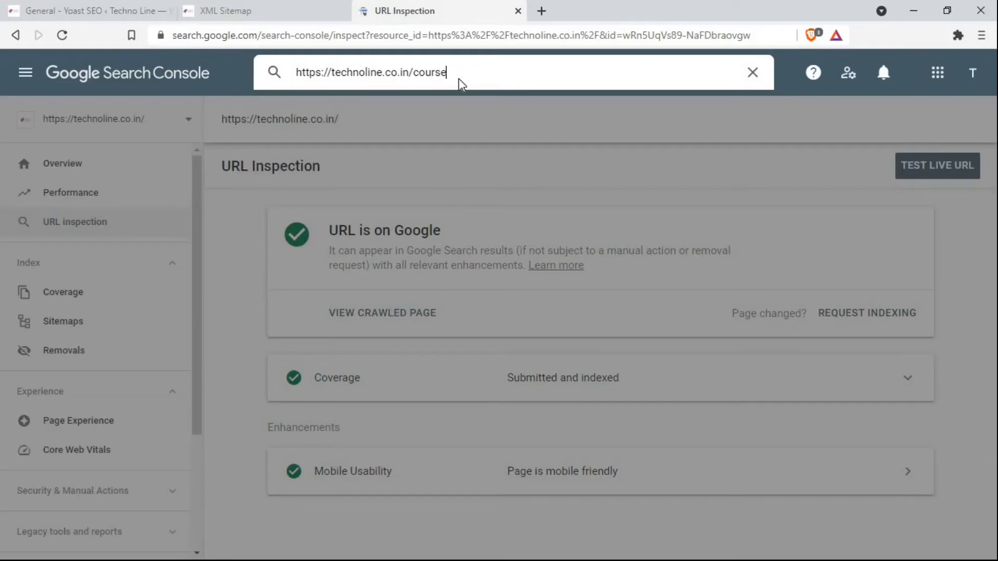
{"action": "key", "text": "Return"}
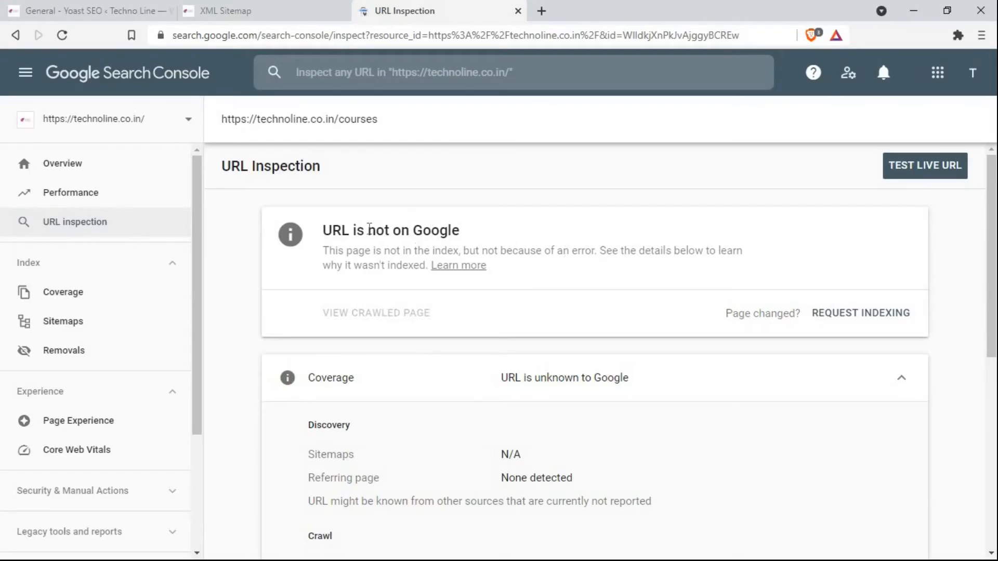
Open technoline.co.in in a new tab, view its Courses page, and copy the About page's address.
{"action": "left_click", "coordinate": [545, 8]}
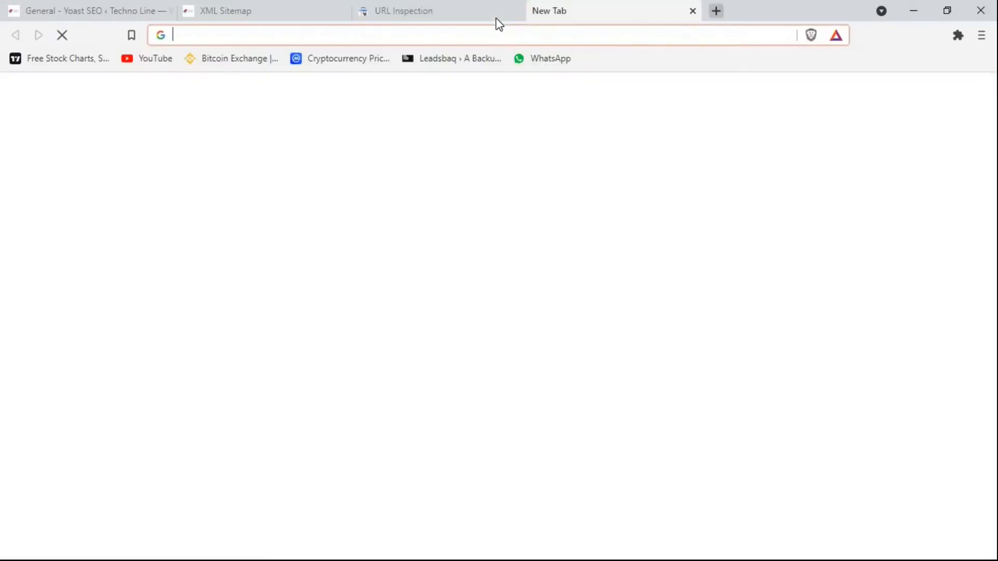
{"action": "key", "text": "ctrl+v"}
{"action": "key", "text": "Return"}
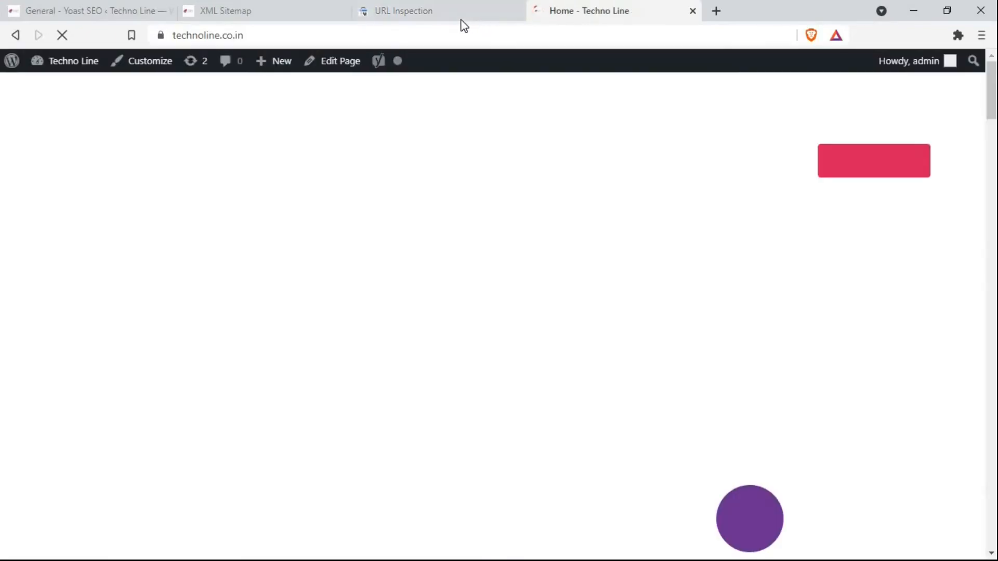
{"action": "left_click", "coordinate": [633, 167]}
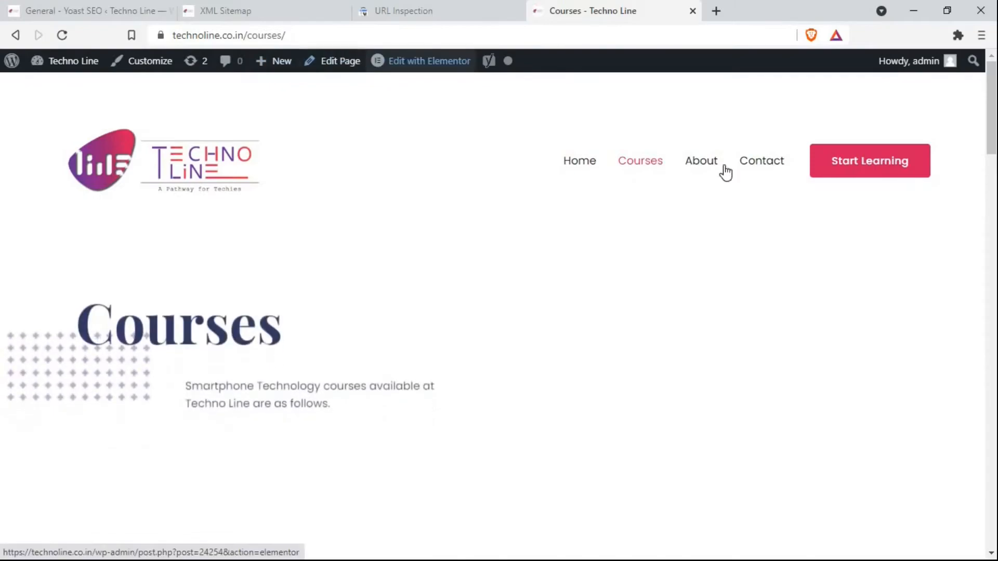
{"action": "left_click", "coordinate": [697, 172]}
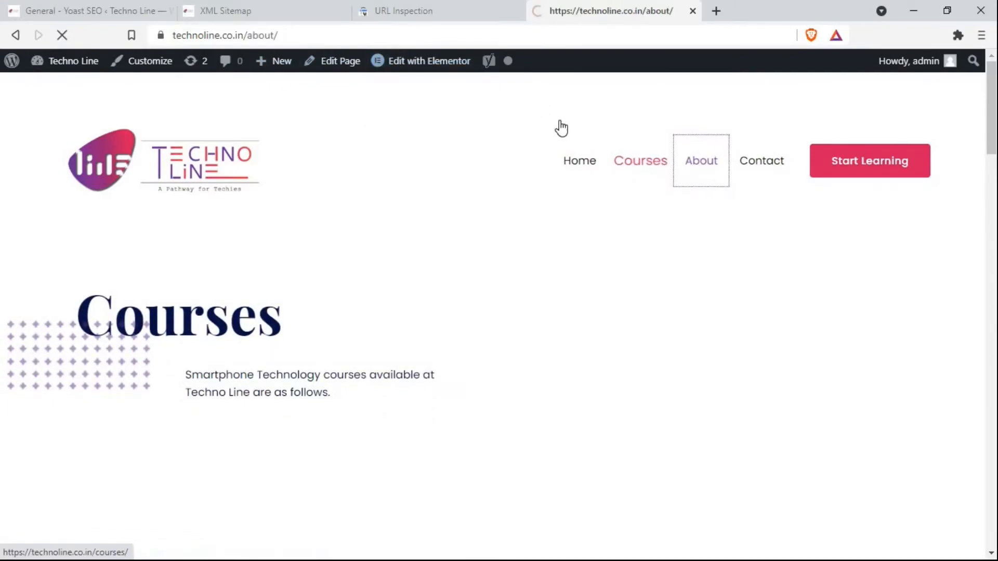
{"action": "left_click", "coordinate": [363, 35]}
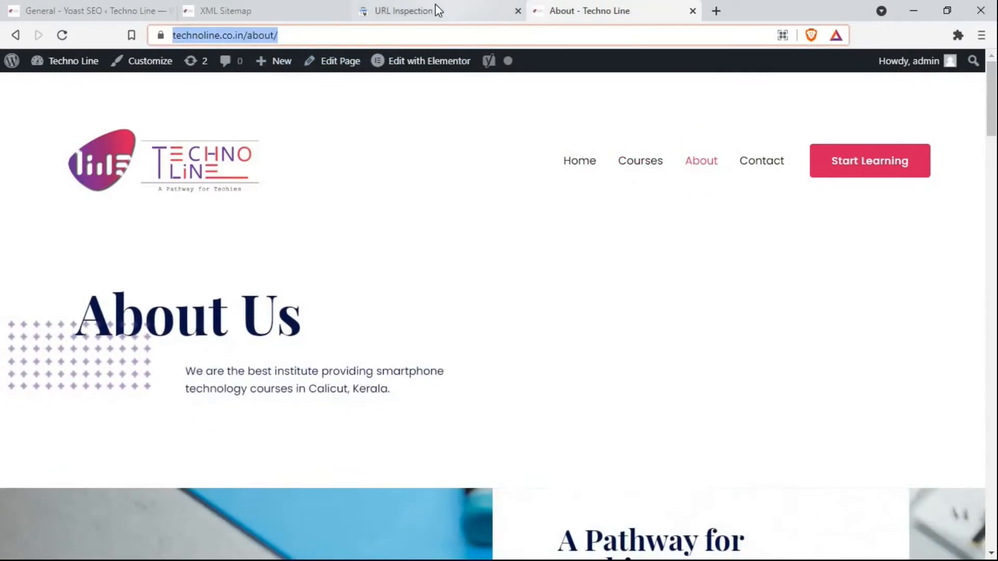
{"action": "left_click", "coordinate": [435, 9]}
{"action": "left_click", "coordinate": [425, 85]}
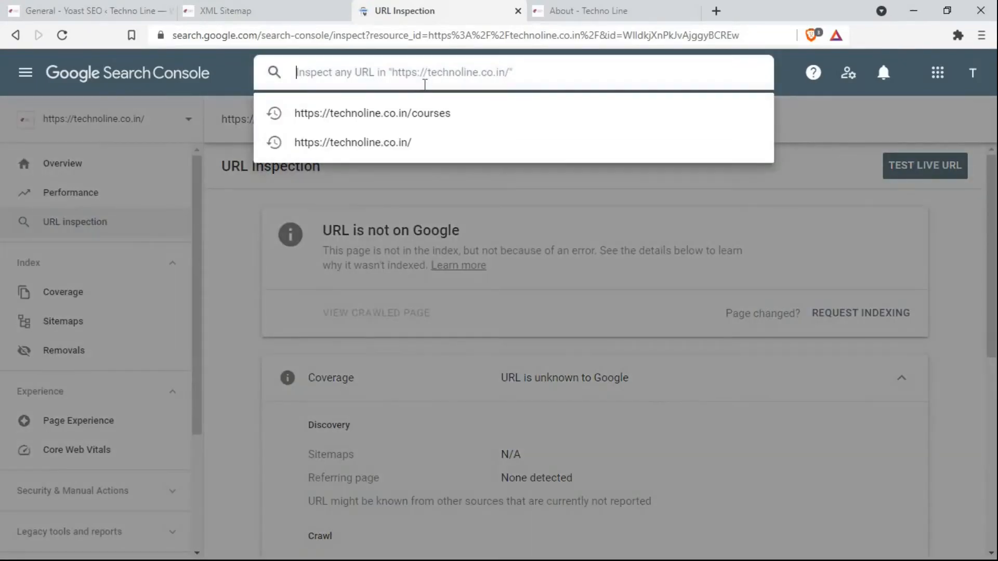
{"action": "type", "text": "https://technoline.co.in/about/"}
{"action": "key", "text": "Return"}
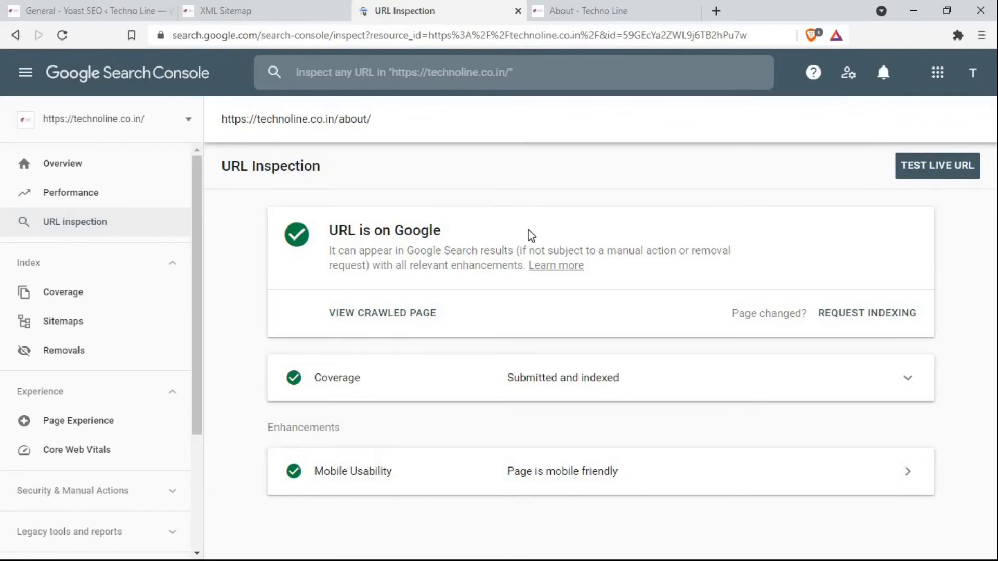
Search Google for technoline.co.in in a new tab.
{"action": "left_click", "coordinate": [717, 11]}
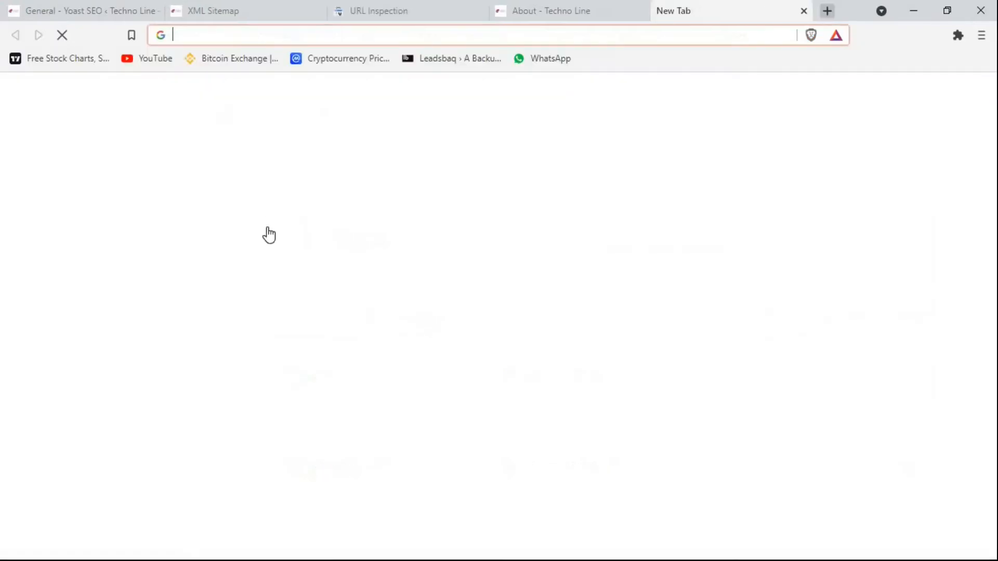
{"action": "type", "text": "google search console"}
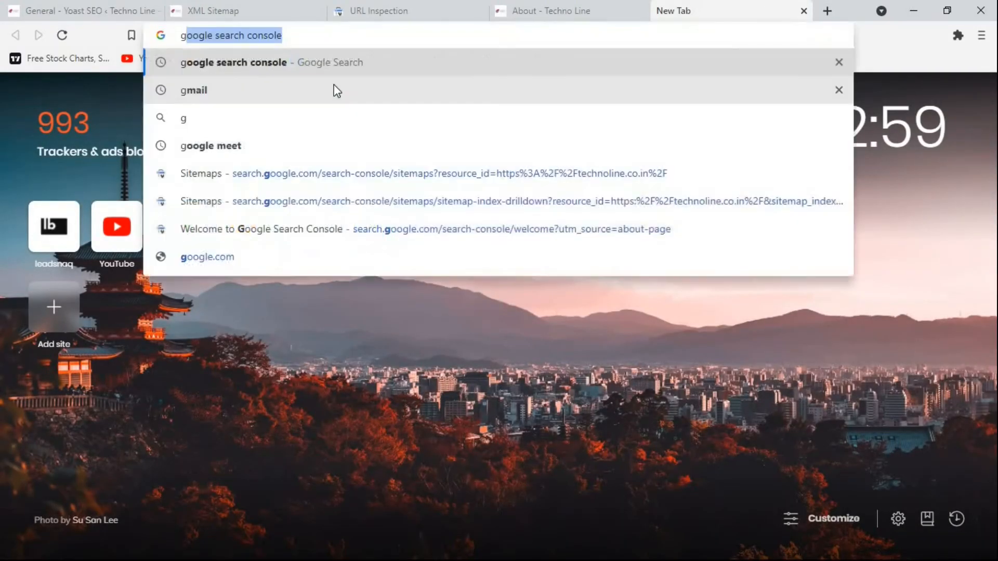
{"action": "key", "text": "Return"}
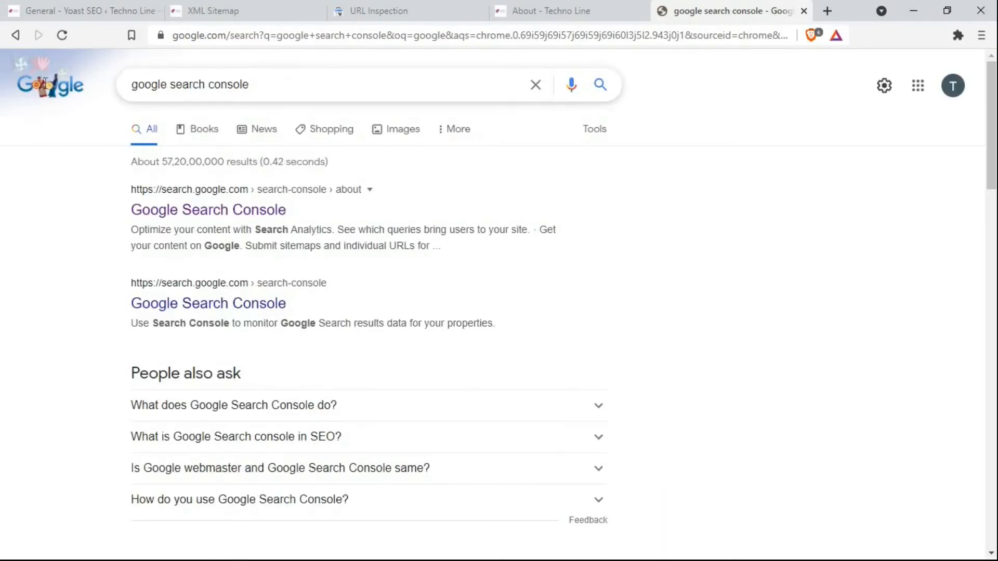
{"action": "left_click_drag", "start_coordinate": [255, 84], "coordinate": [46, 89]}
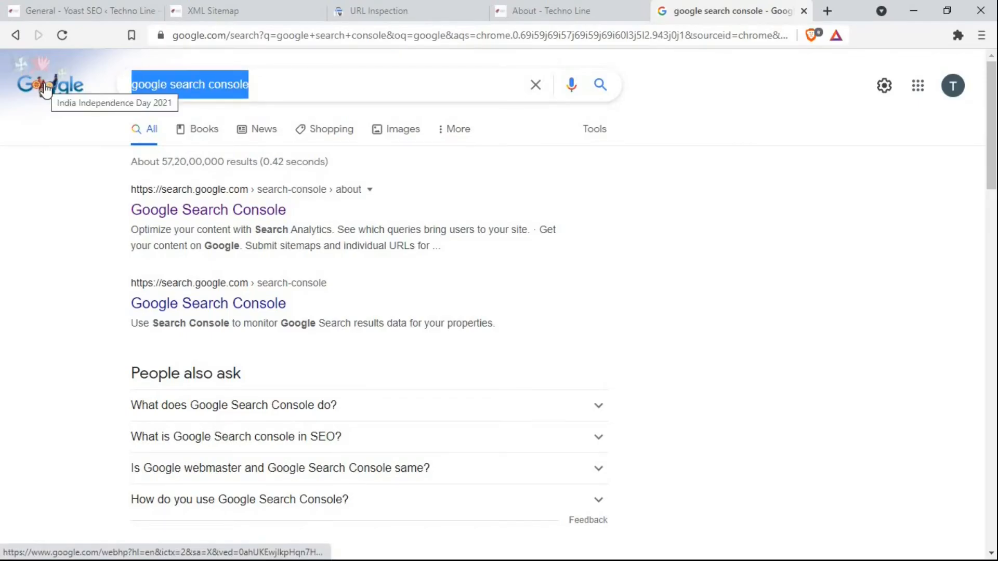
{"action": "type", "text": "technolin"}
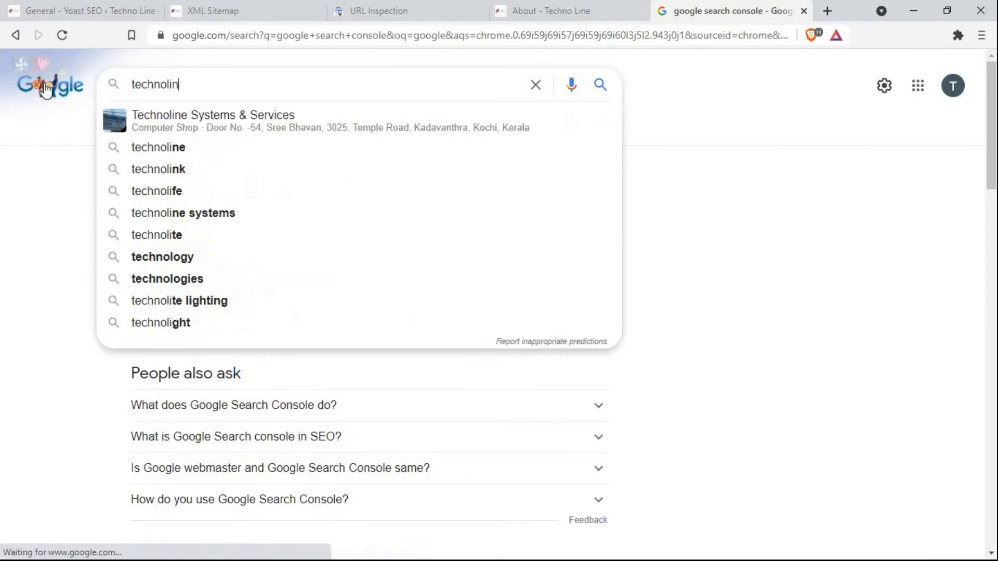
{"action": "type", "text": "e.co.im"}
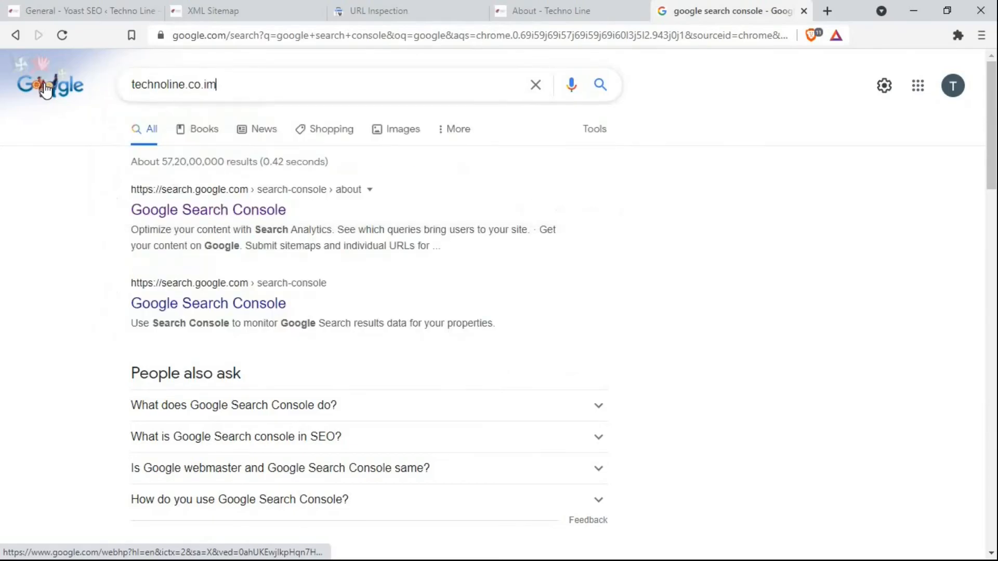
{"action": "key", "text": "BackSpace"}
{"action": "type", "text": "n"}
{"action": "key", "text": "Return"}
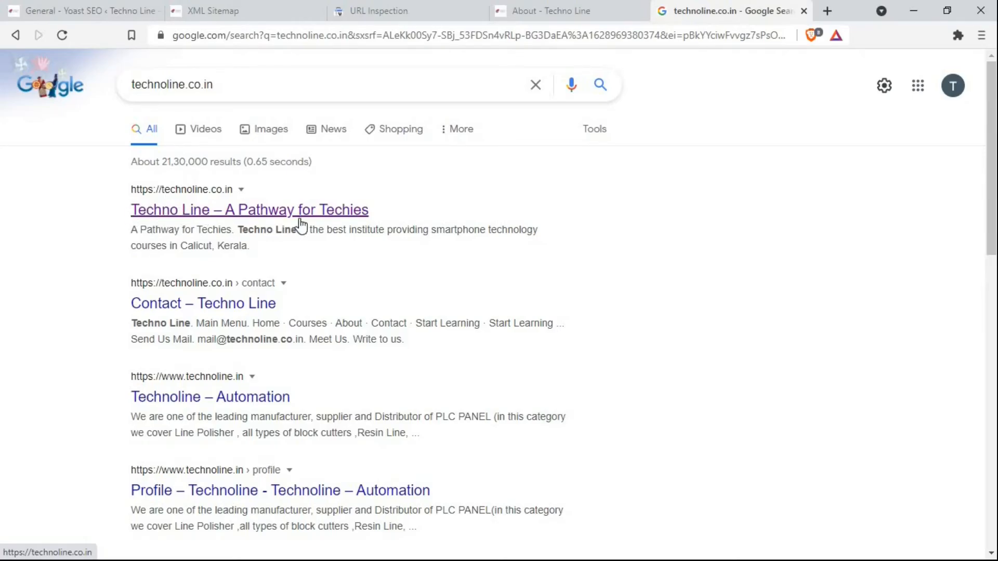
Look through the search results, open the site's Contact page from them, and go to its Home page.
{"action": "scroll", "coordinate": [401, 229], "scroll_direction": "down", "scroll_amount": 1}
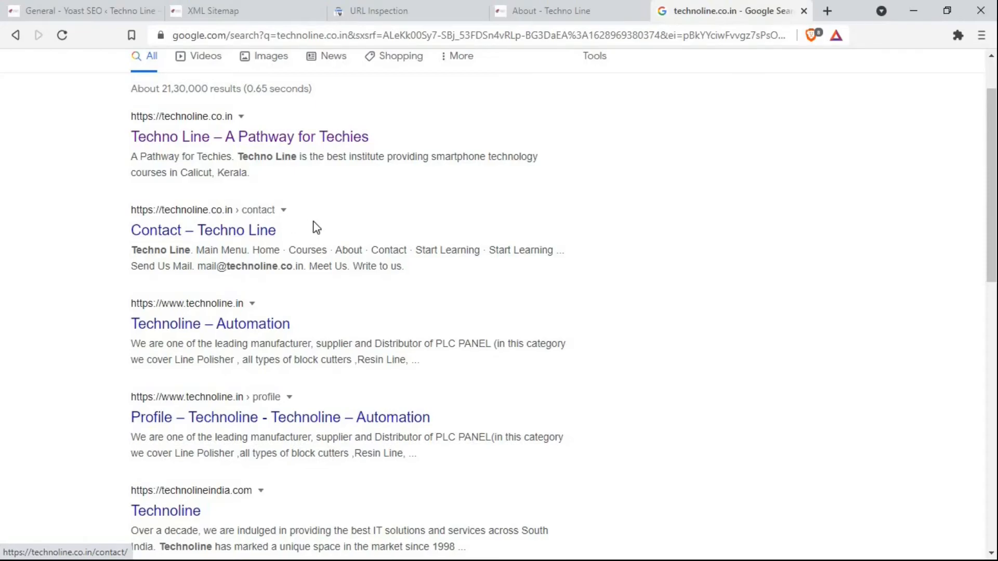
{"action": "scroll", "coordinate": [306, 203], "scroll_direction": "down", "scroll_amount": 1}
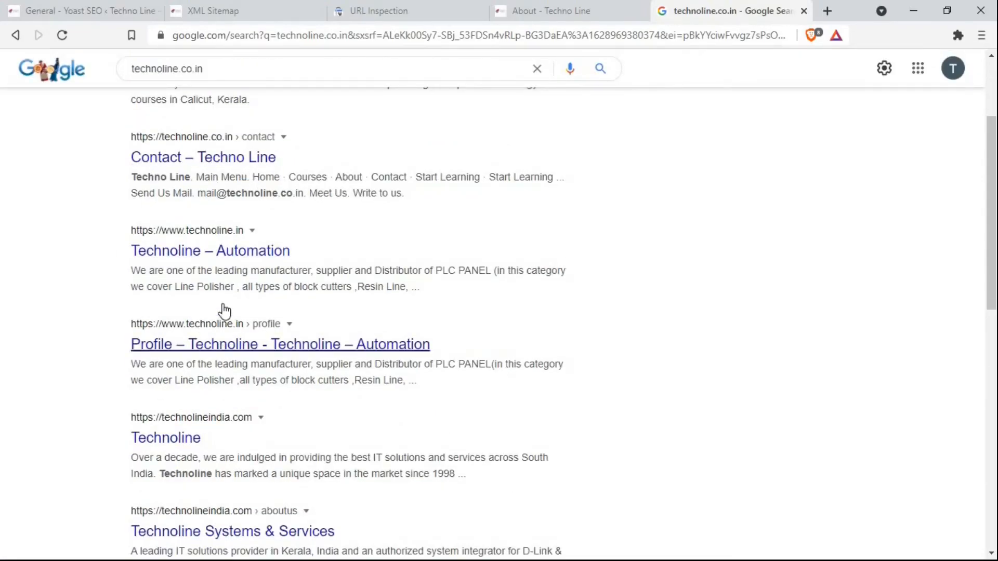
{"action": "scroll", "coordinate": [225, 311], "scroll_direction": "up", "scroll_amount": 2}
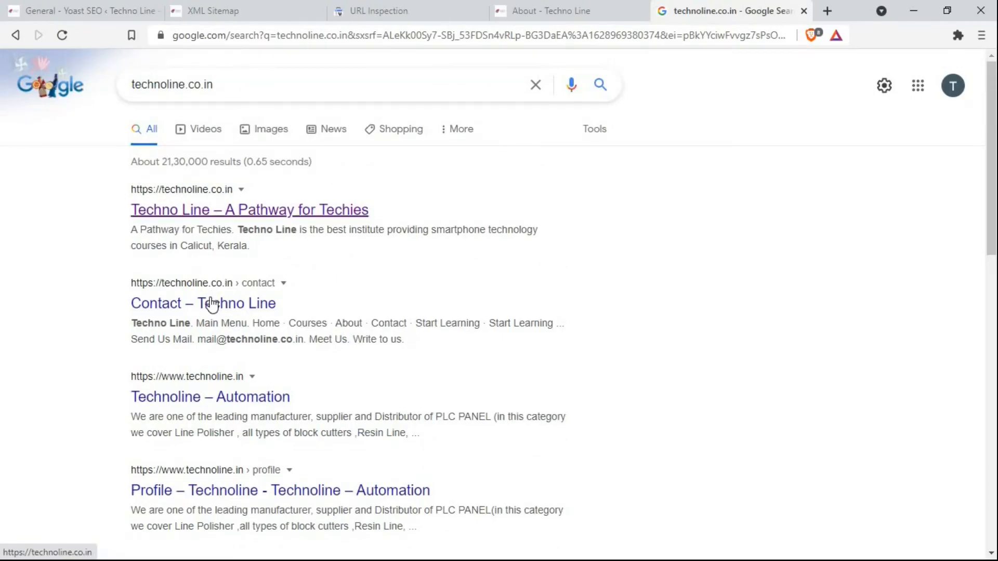
{"action": "left_click", "coordinate": [216, 302]}
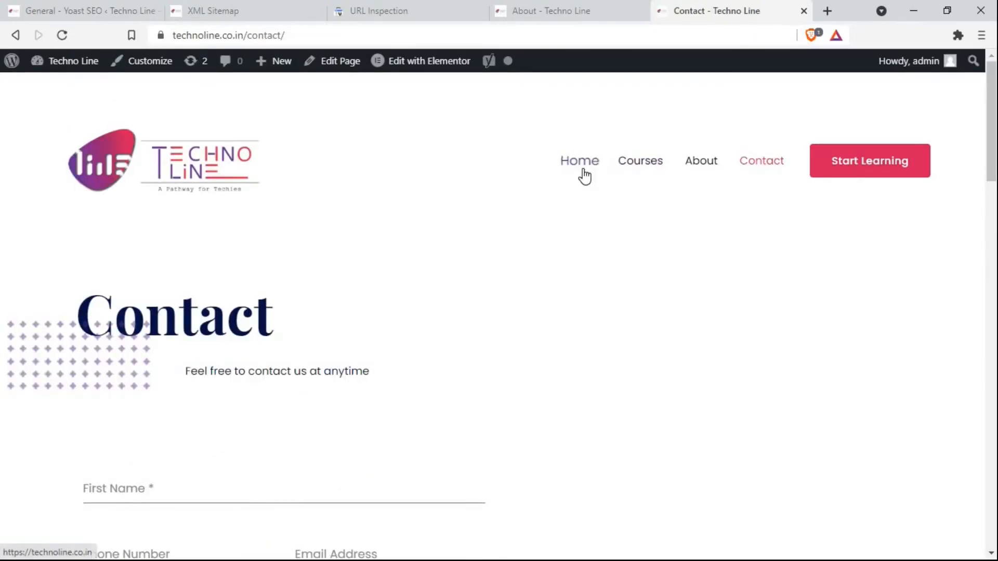
{"action": "left_click", "coordinate": [561, 183]}
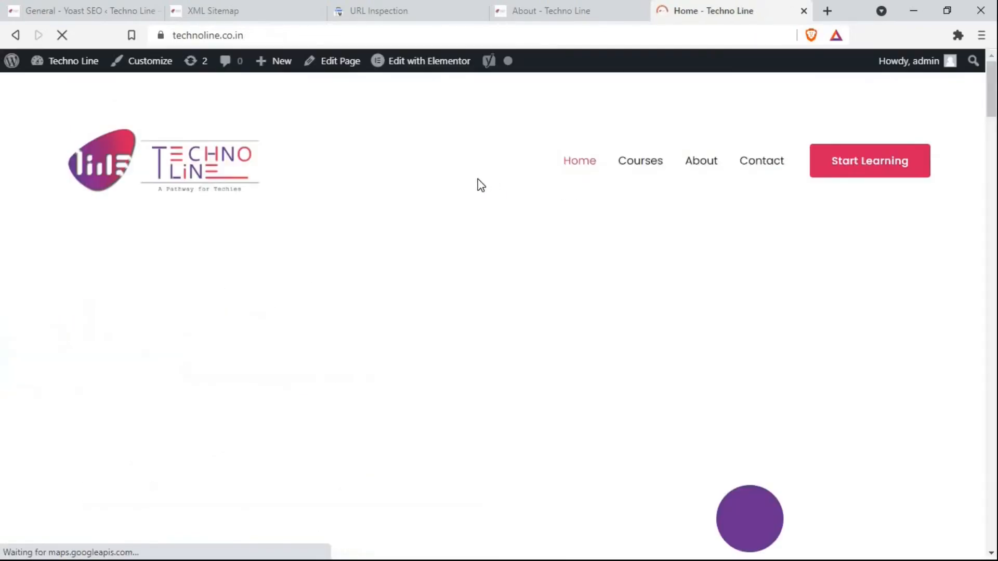